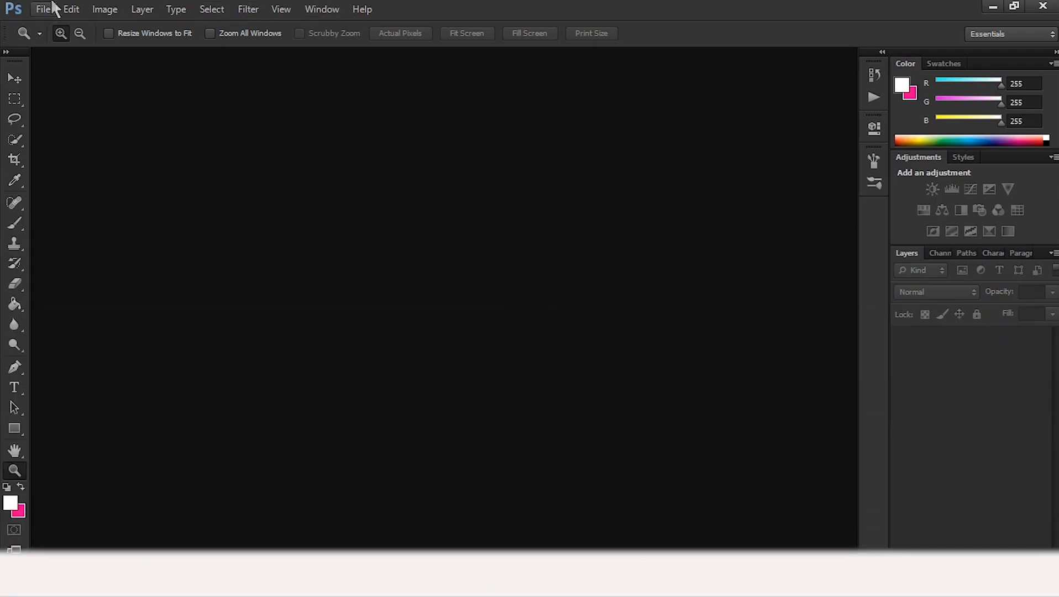
Create a new 1920 × 1080 pixel document at 72 pixels/inch in 8-bit RGB Color with transparent background contents
{"action": "left_click", "coordinate": [42, 27]}
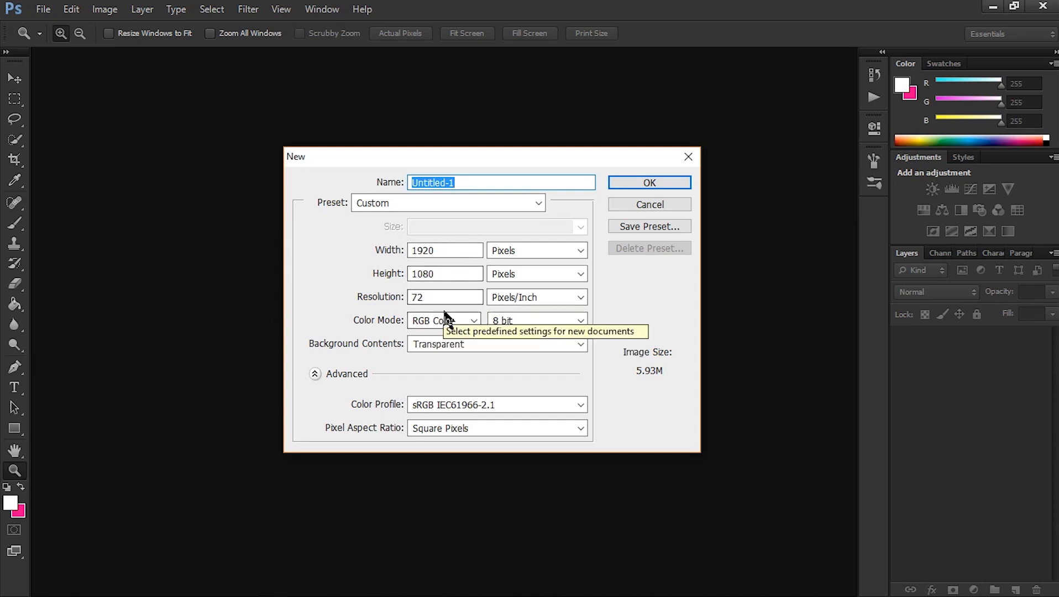
{"action": "left_click", "coordinate": [535, 322]}
{"action": "left_click", "coordinate": [522, 360]}
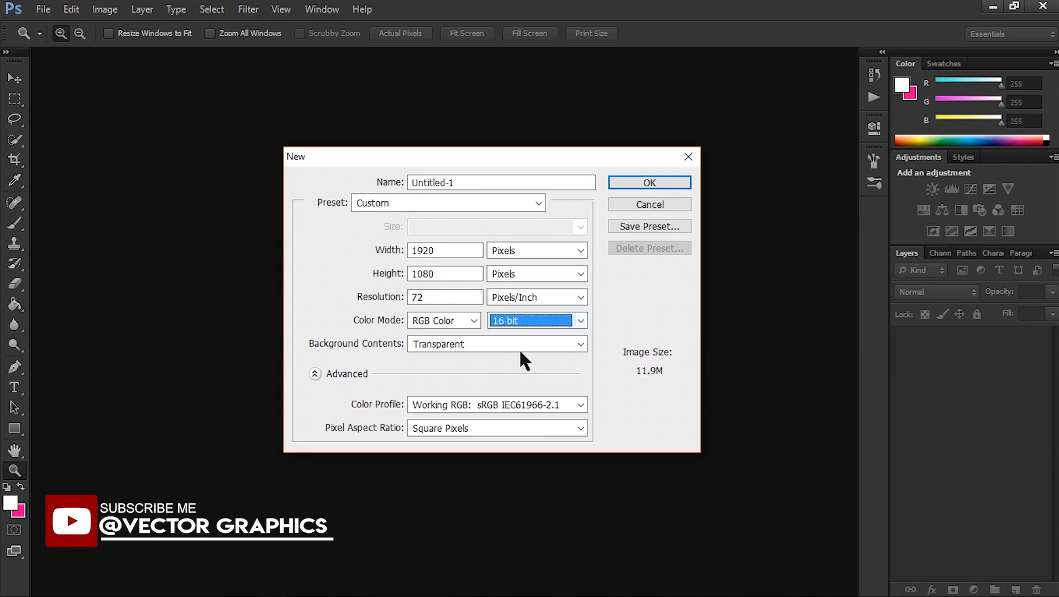
{"action": "left_click", "coordinate": [521, 322]}
{"action": "left_click", "coordinate": [519, 341]}
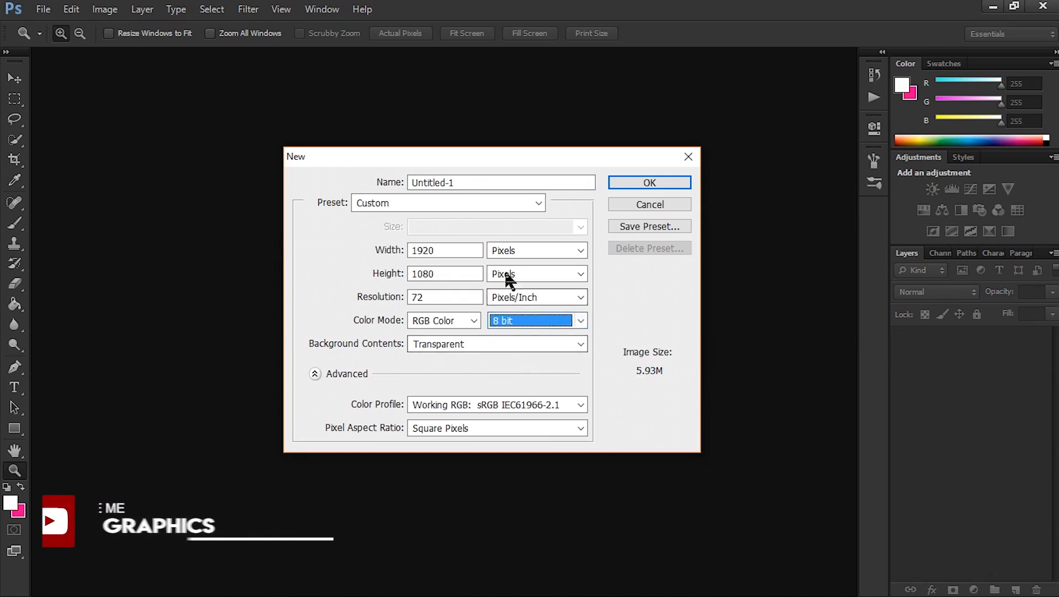
{"action": "left_click", "coordinate": [633, 185]}
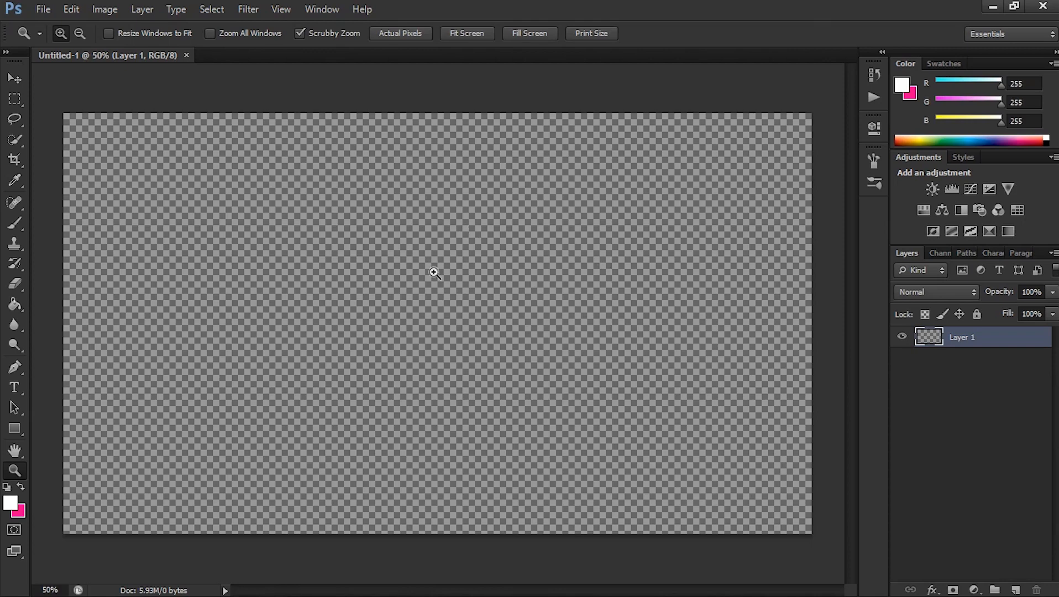
Place the wp1809699 image from the Documents folder into the document at its fitted size
{"action": "left_click", "coordinate": [42, 12]}
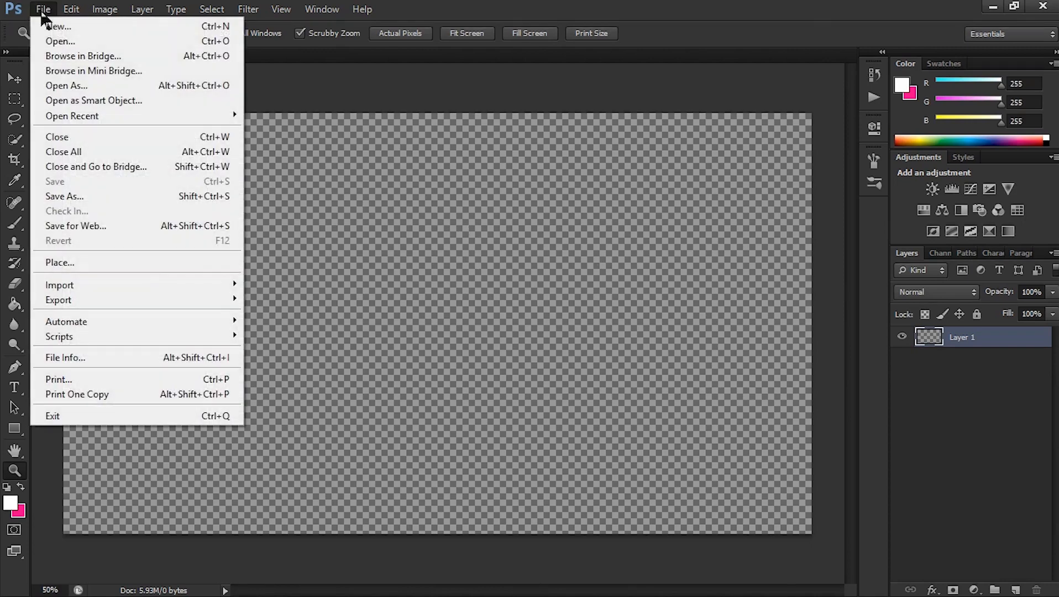
{"action": "left_click", "coordinate": [111, 263]}
{"action": "scroll", "coordinate": [623, 340], "scroll_direction": "down", "scroll_amount": 10}
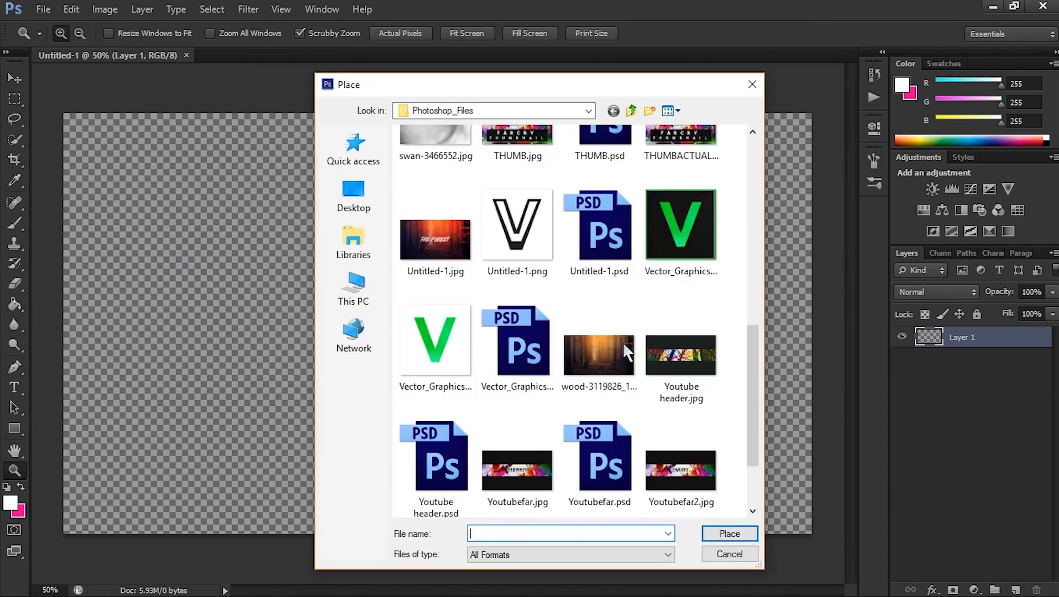
{"action": "scroll", "coordinate": [623, 345], "scroll_direction": "down", "scroll_amount": 2}
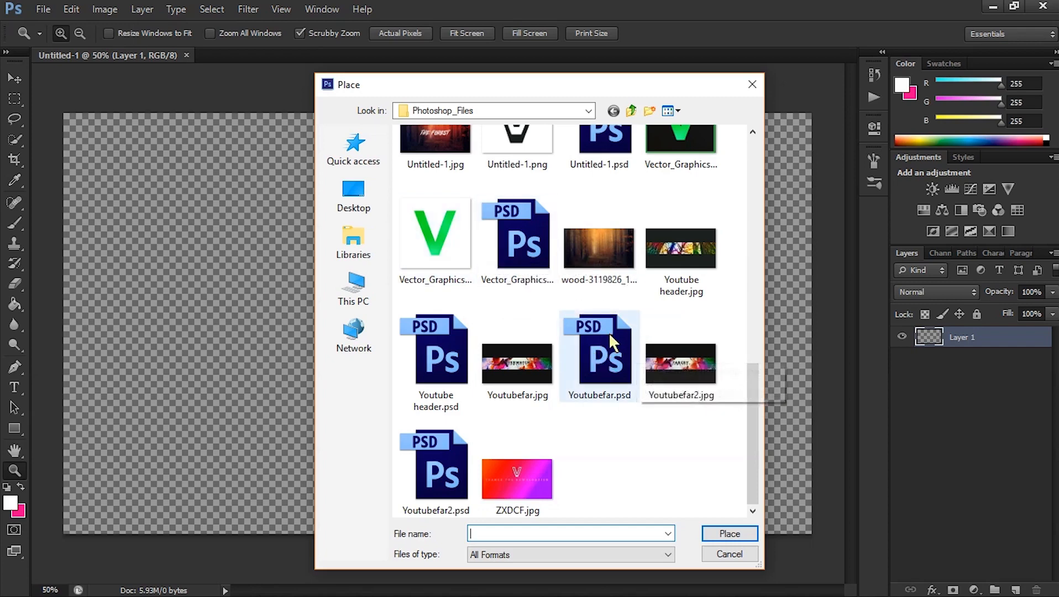
{"action": "scroll", "coordinate": [608, 344], "scroll_direction": "down", "scroll_amount": 5}
{"action": "scroll", "coordinate": [608, 332], "scroll_direction": "up", "scroll_amount": 2}
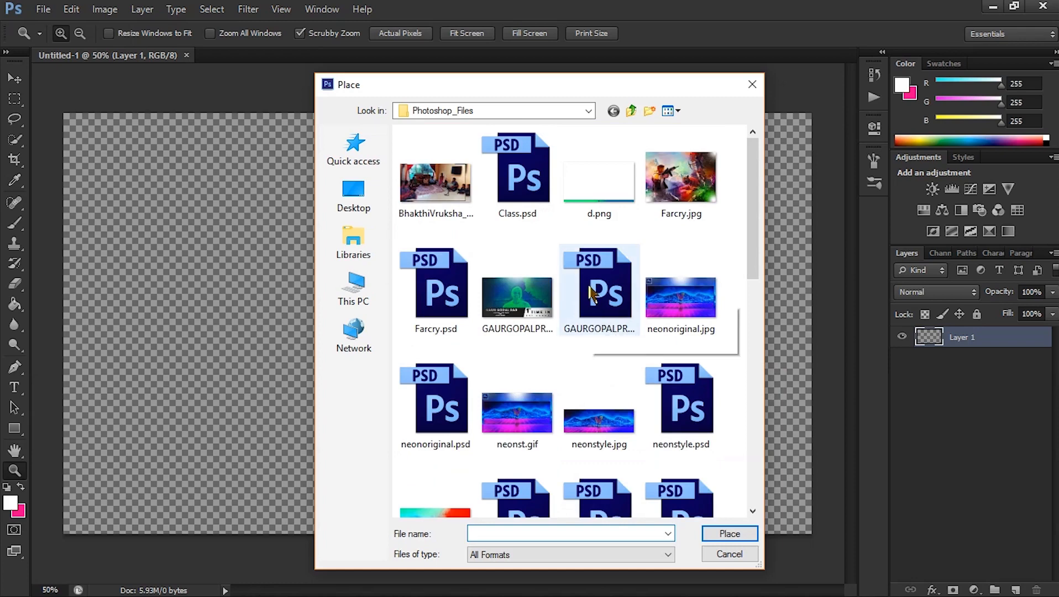
{"action": "scroll", "coordinate": [591, 293], "scroll_direction": "down", "scroll_amount": 5}
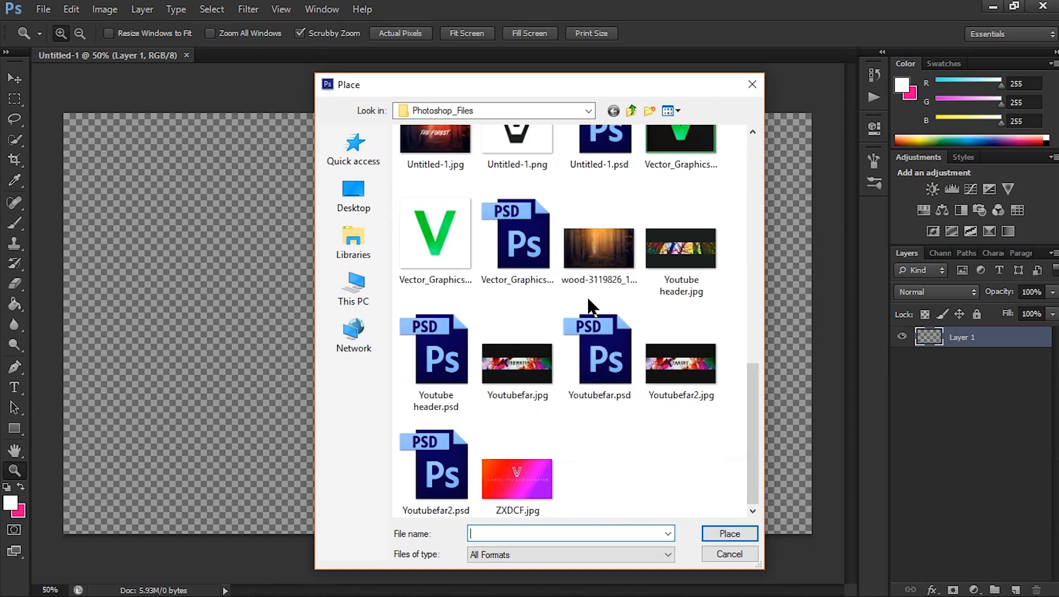
{"action": "left_click", "coordinate": [367, 208]}
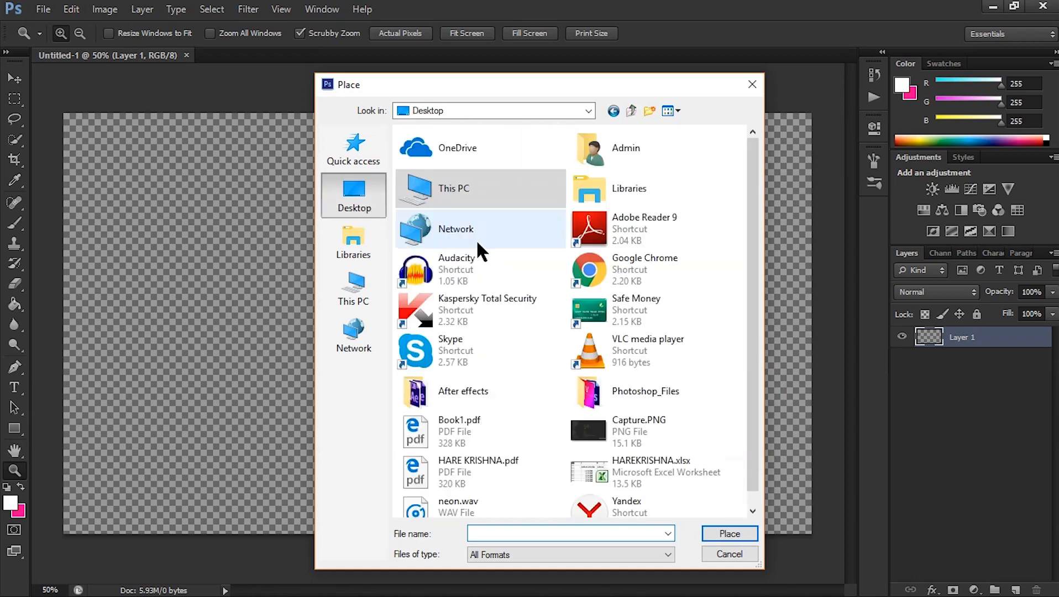
{"action": "left_click", "coordinate": [366, 293]}
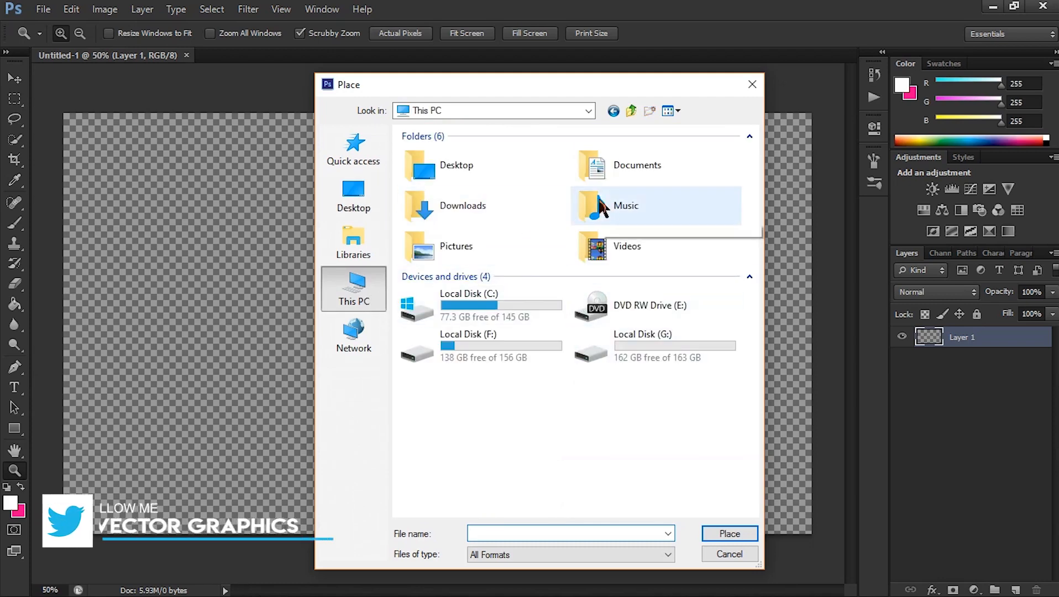
{"action": "double_click", "coordinate": [623, 168]}
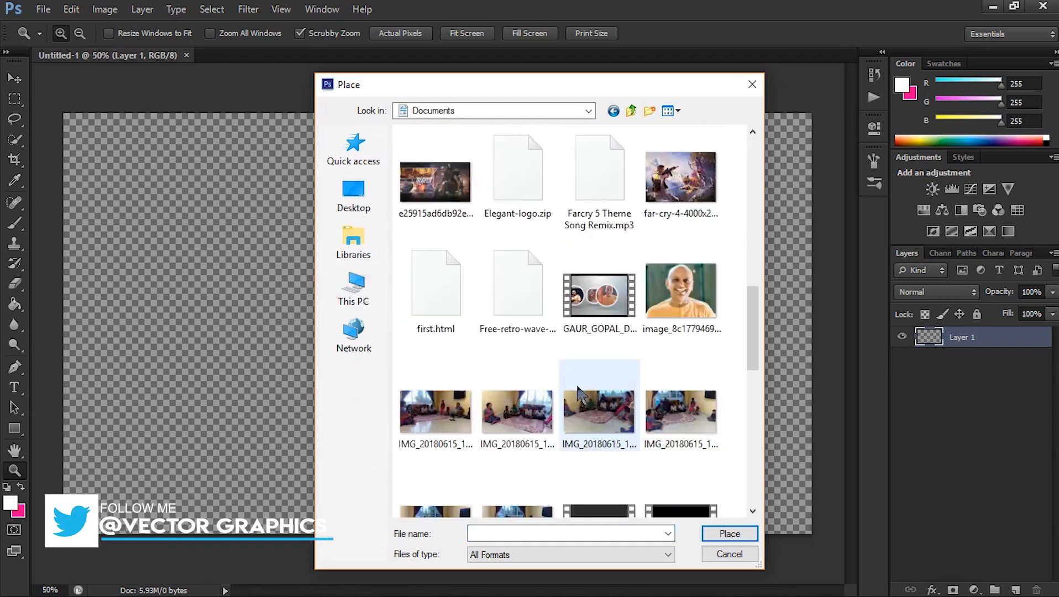
{"action": "scroll", "coordinate": [570, 421], "scroll_direction": "down", "scroll_amount": 10}
{"action": "double_click", "coordinate": [436, 442]}
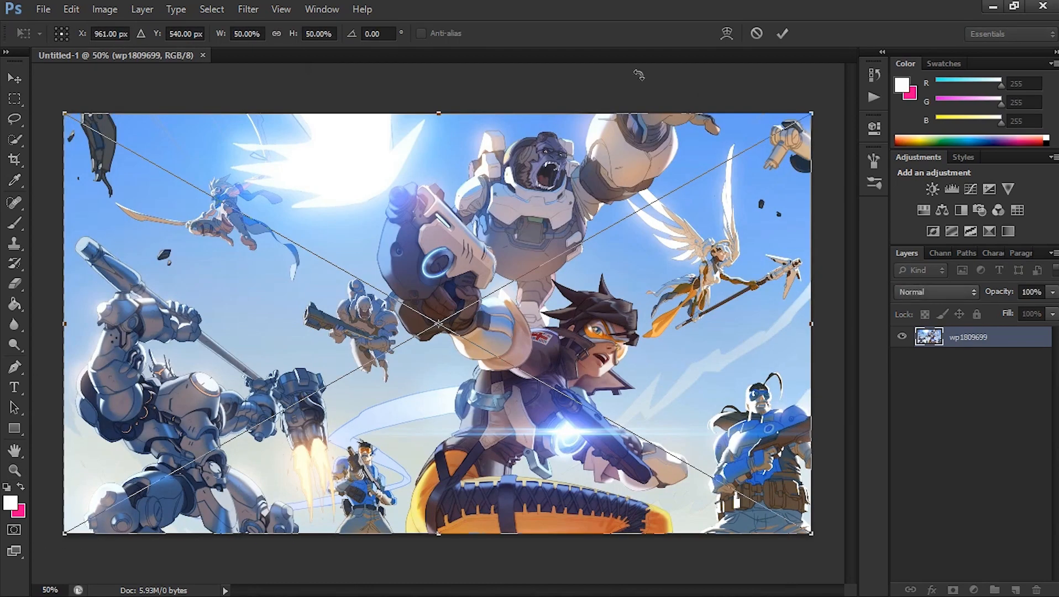
{"action": "left_click", "coordinate": [782, 33]}
Add a Black & White adjustment layer above the wp1809699 image and apply the Maximum Black preset
{"action": "key", "text": "z"}
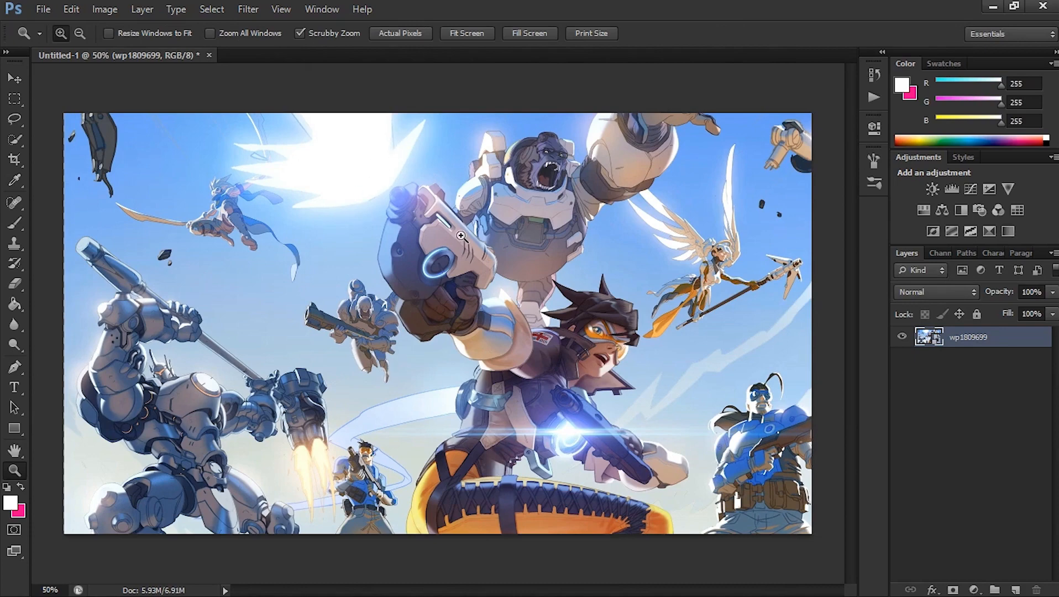
{"action": "left_click_drag", "start_coordinate": [587, 331], "coordinate": [441, 263]}
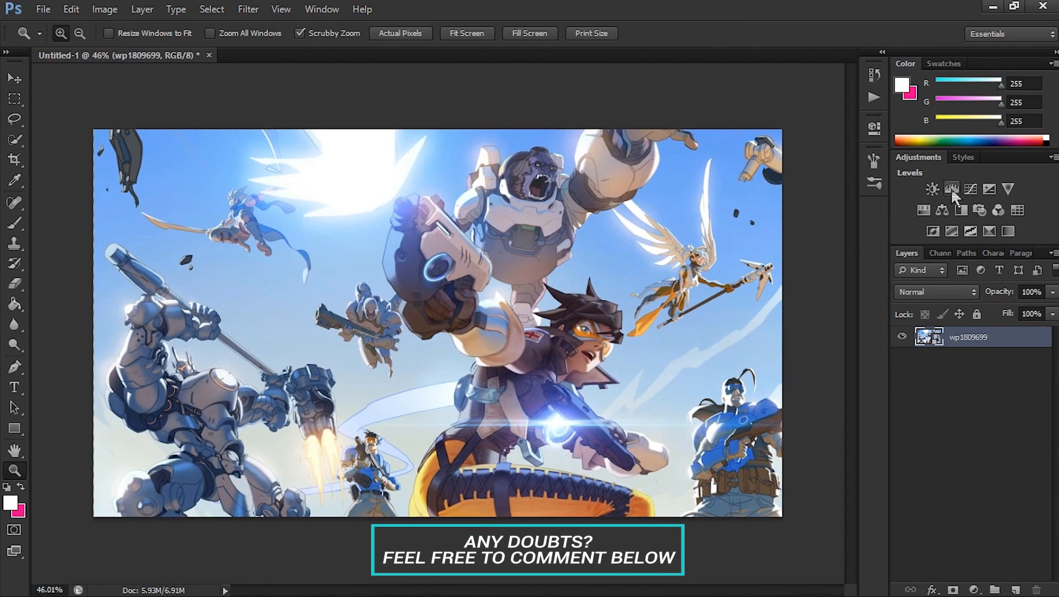
{"action": "left_click", "coordinate": [961, 210]}
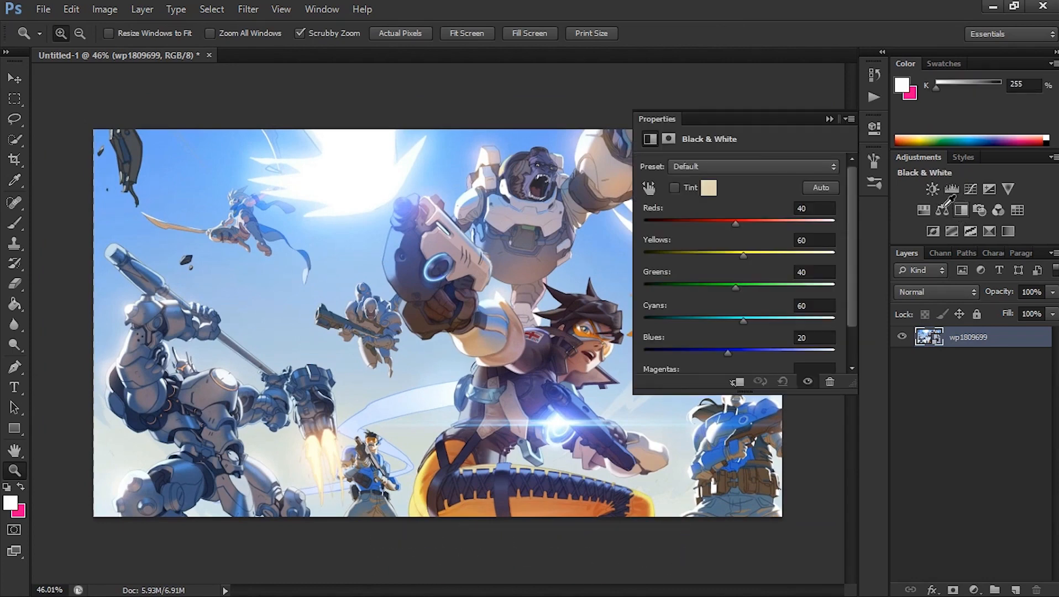
{"action": "left_click", "coordinate": [697, 165]}
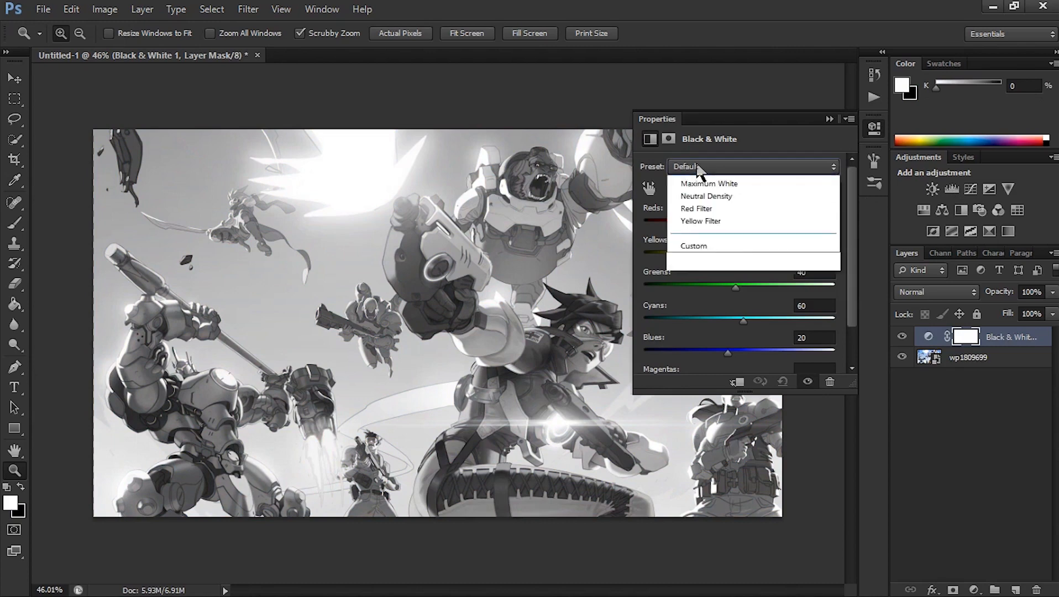
{"action": "left_click", "coordinate": [724, 297]}
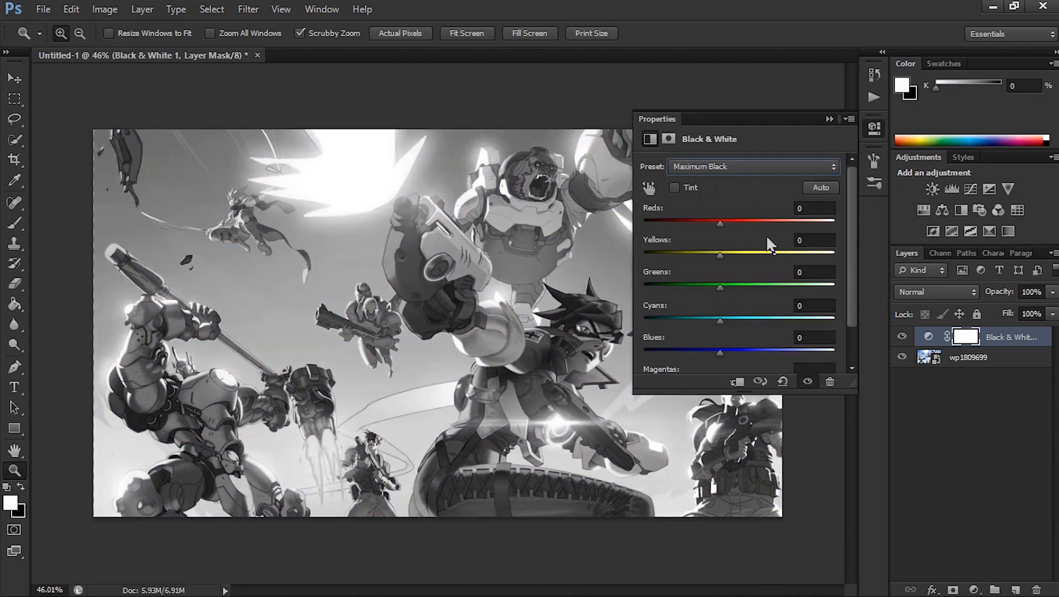
Try the Maximum White preset on the Black & White adjustment, switch back to Maximum Black and collapse its properties
{"action": "left_click", "coordinate": [688, 164]}
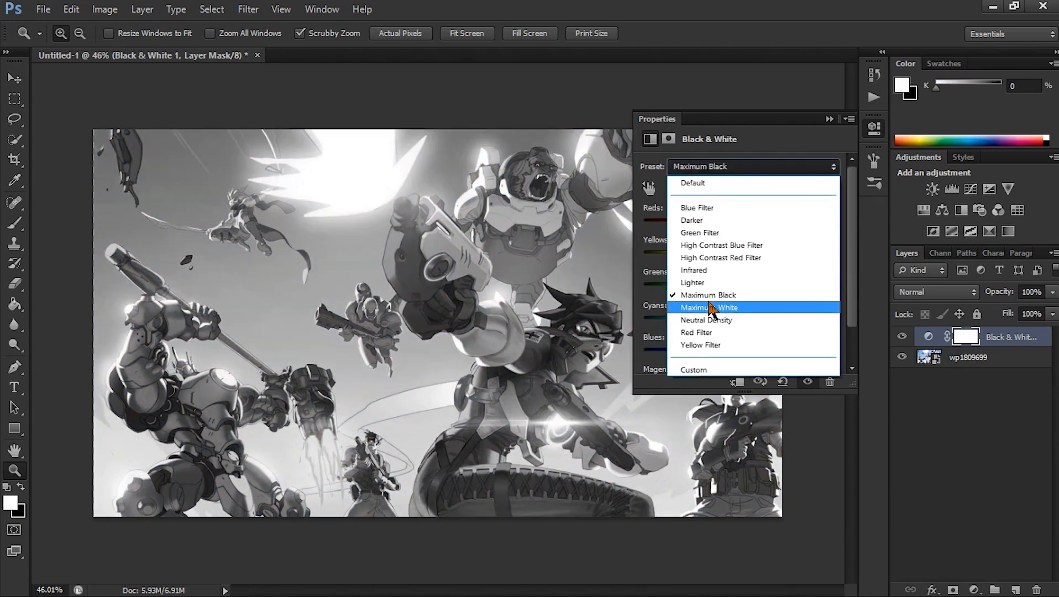
{"action": "left_click", "coordinate": [711, 308]}
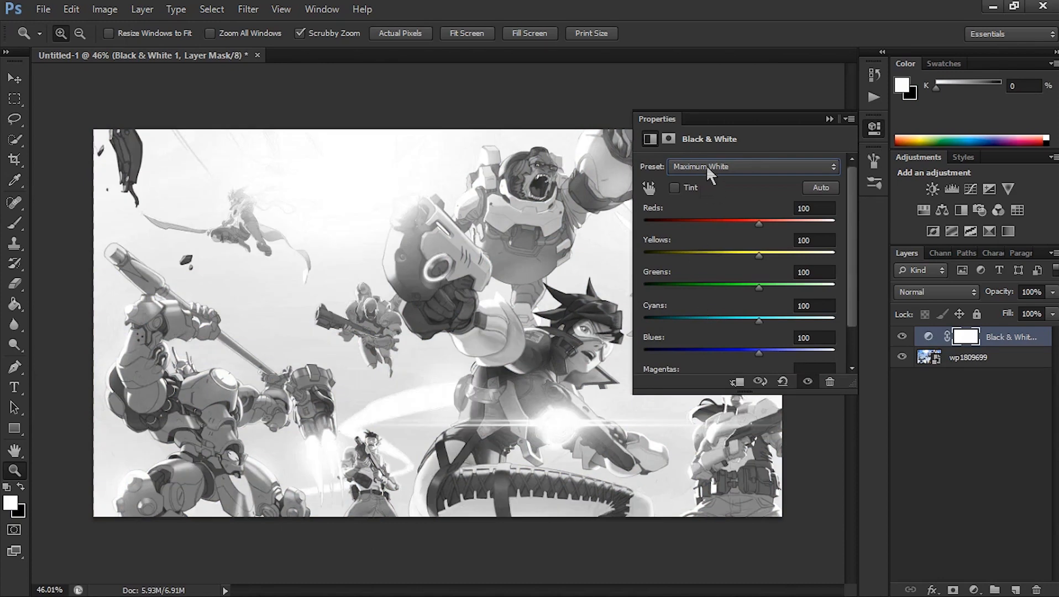
{"action": "left_click", "coordinate": [706, 165]}
{"action": "left_click", "coordinate": [718, 292]}
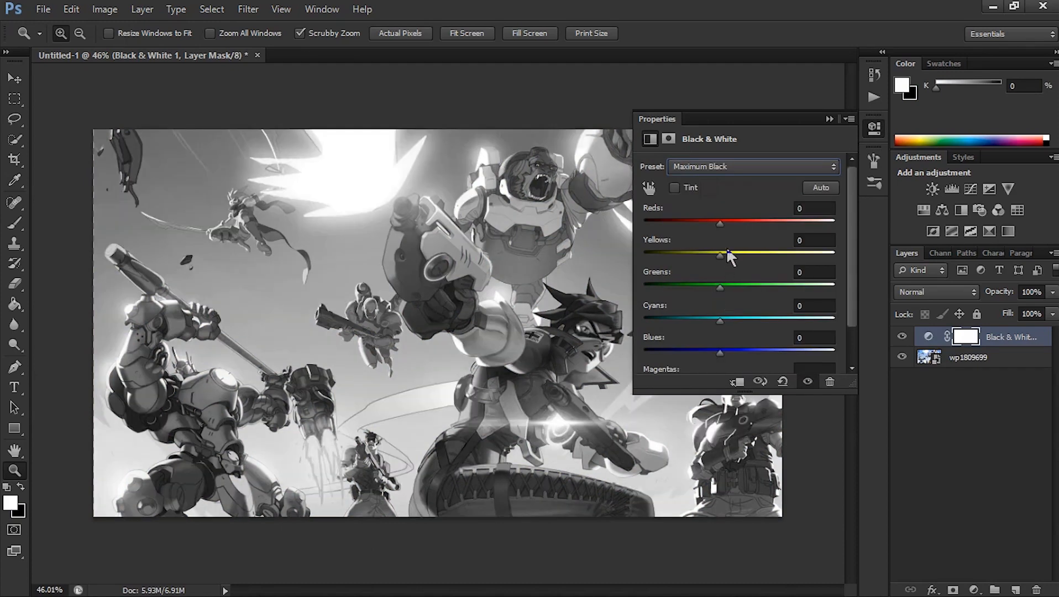
{"action": "left_click", "coordinate": [830, 118]}
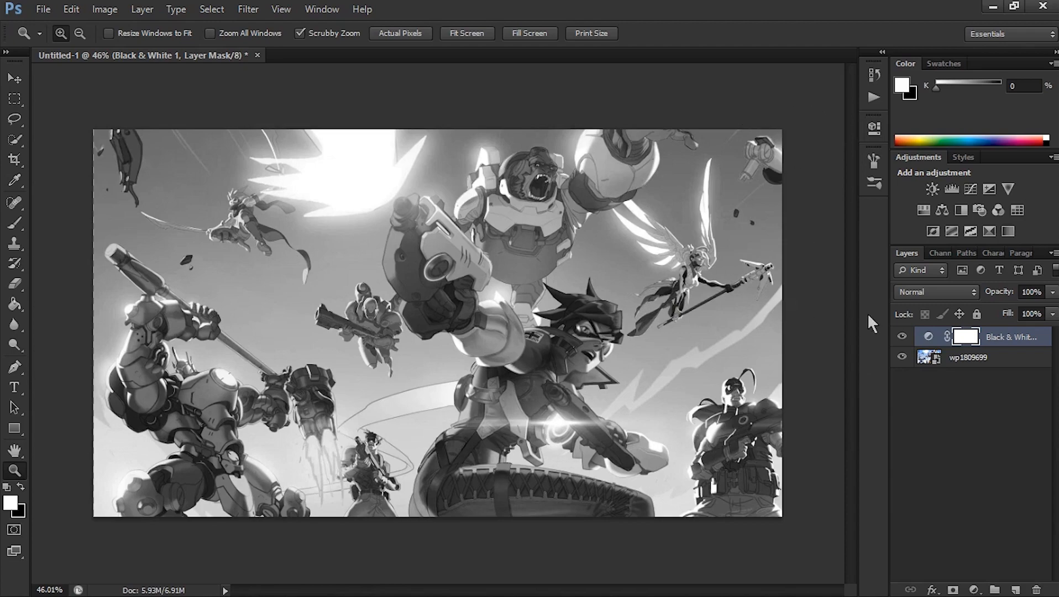
Hide both the Black & White adjustment layer and the wp1809699 image layer
{"action": "left_click", "coordinate": [901, 337]}
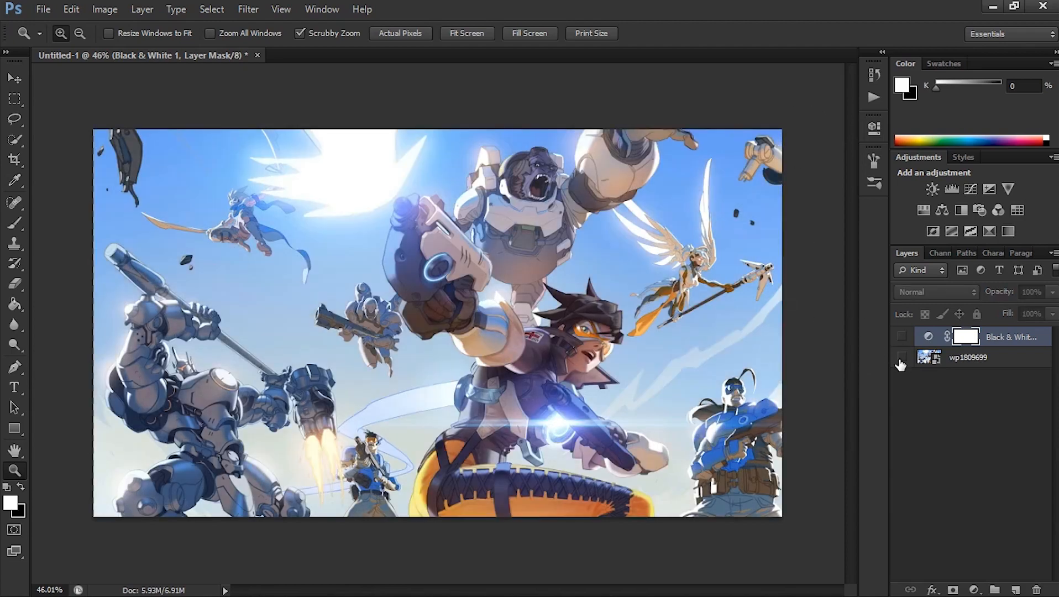
{"action": "left_click", "coordinate": [901, 359]}
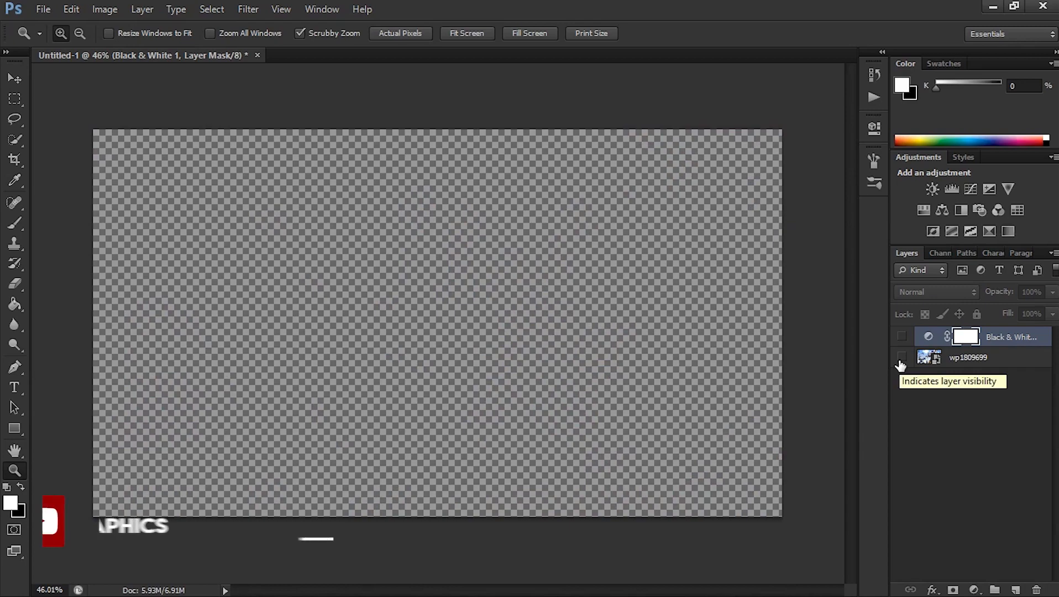
{"action": "left_click", "coordinate": [901, 358]}
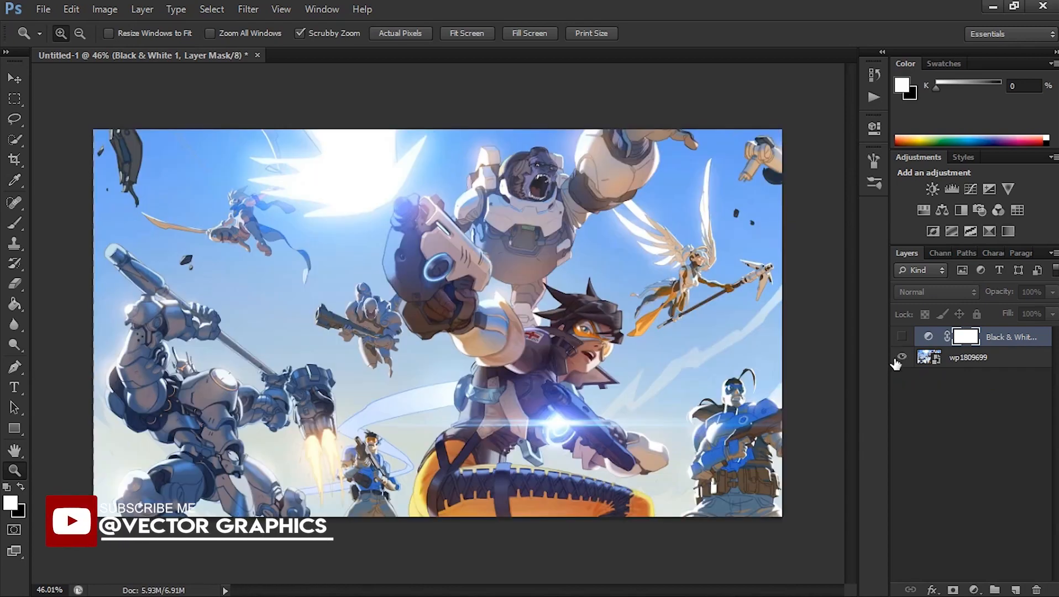
{"action": "left_click", "coordinate": [901, 357]}
Try the Light grid colors in the Transparency & Gamut preferences, reset them to Medium and cancel the preferences
{"action": "left_click", "coordinate": [72, 9]}
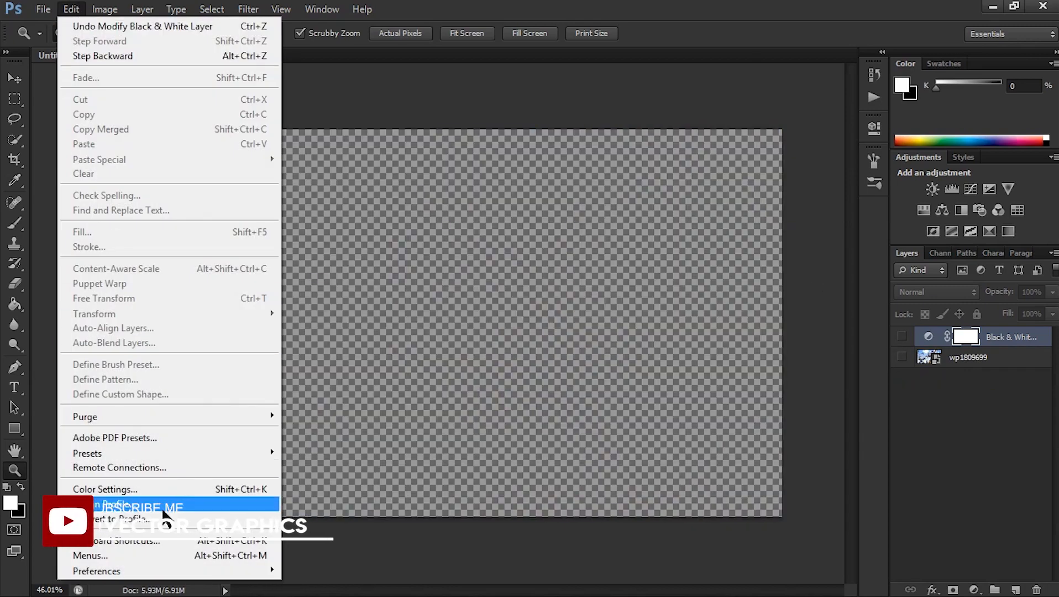
{"action": "mouse_move", "coordinate": [259, 576]}
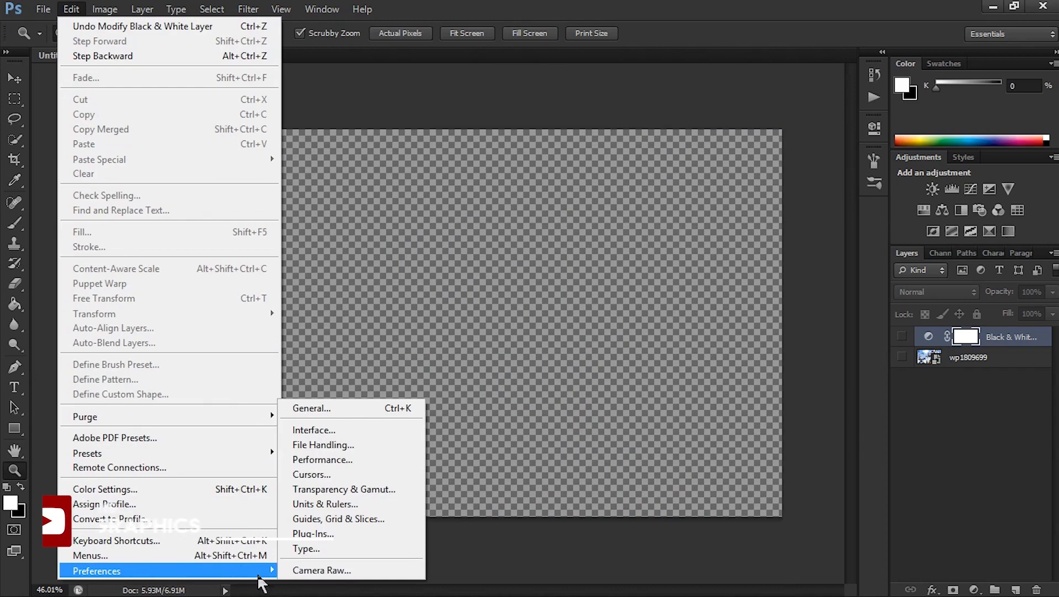
{"action": "left_click", "coordinate": [338, 491]}
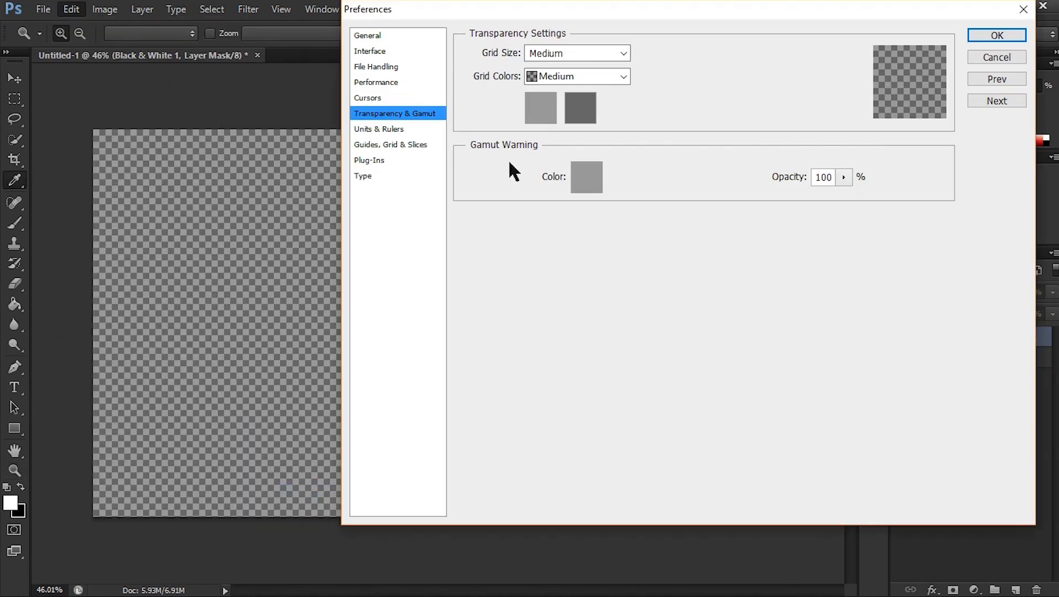
{"action": "left_click", "coordinate": [577, 54]}
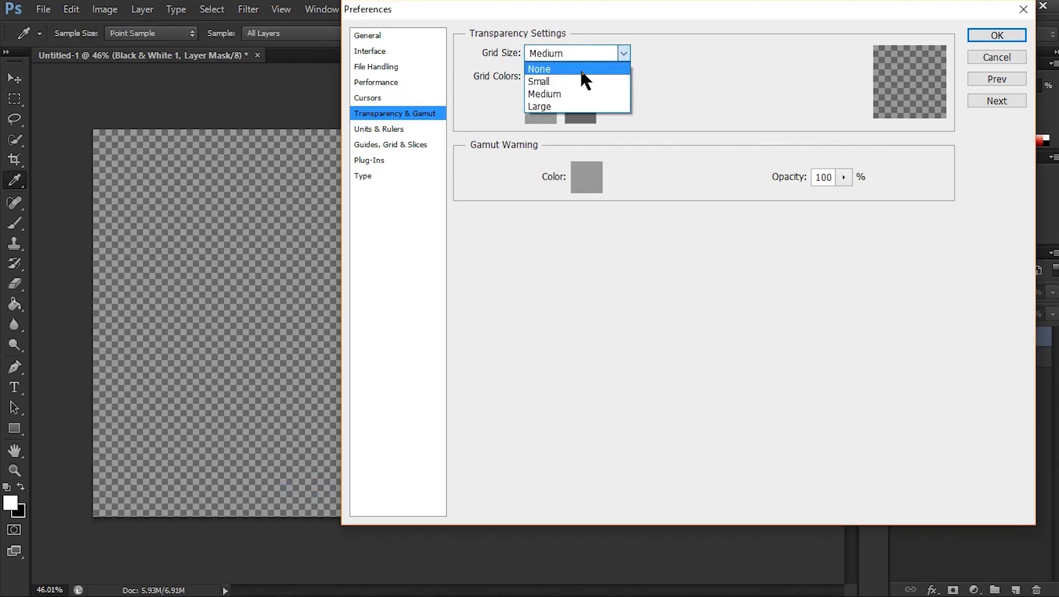
{"action": "left_click", "coordinate": [561, 94]}
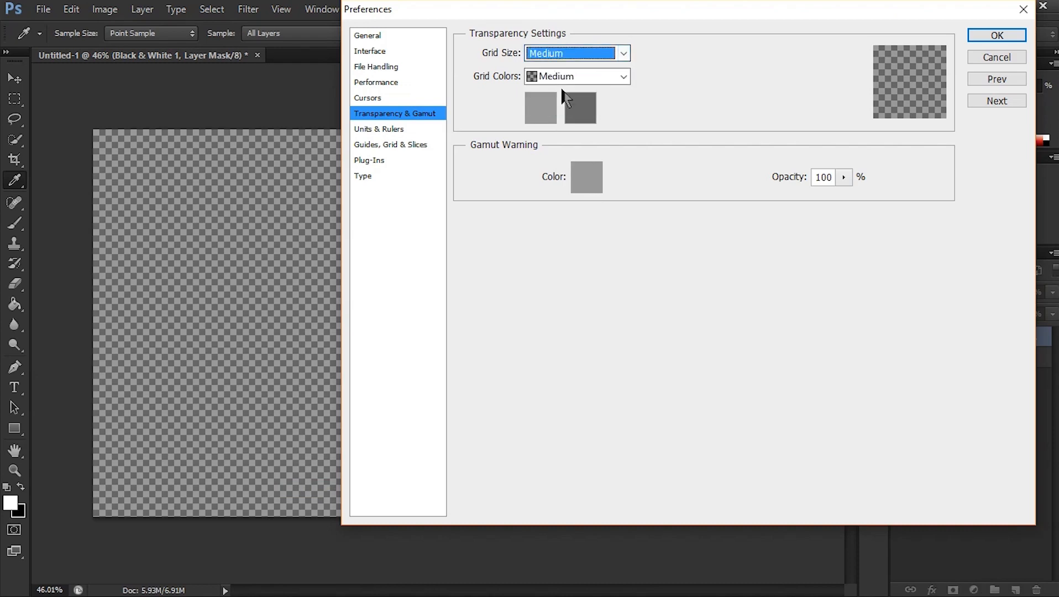
{"action": "left_click", "coordinate": [558, 77]}
{"action": "left_click", "coordinate": [555, 123]}
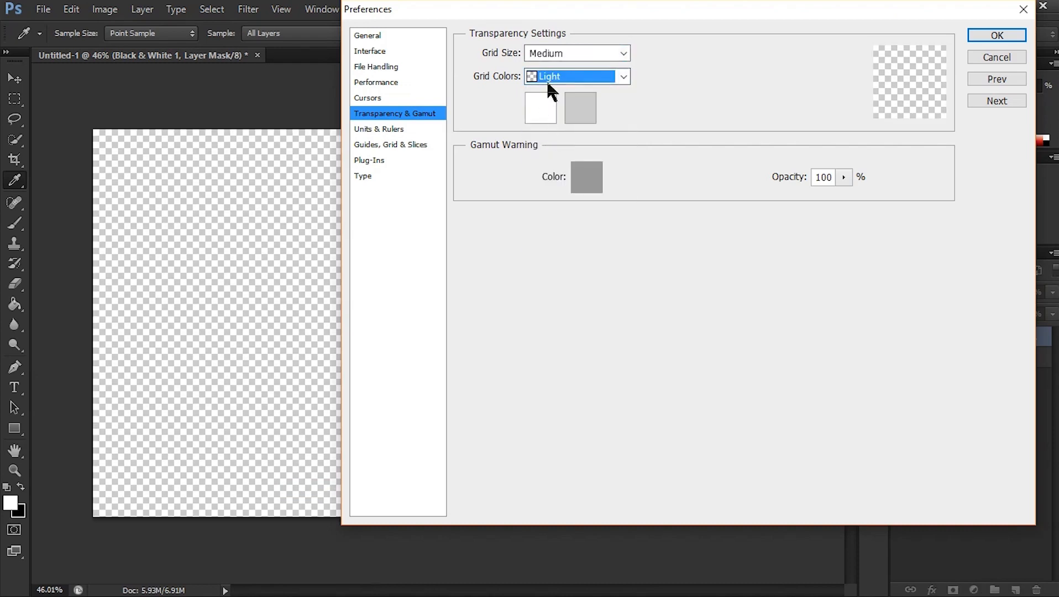
{"action": "left_click", "coordinate": [548, 83]}
{"action": "left_click", "coordinate": [560, 138]}
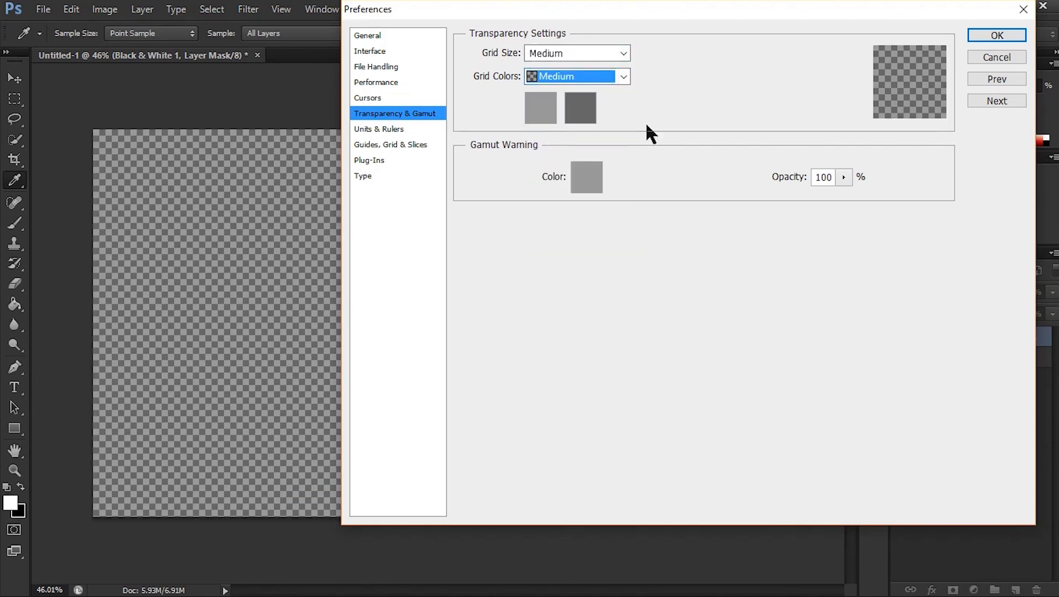
{"action": "left_click", "coordinate": [995, 59]}
{"action": "key", "text": "z"}
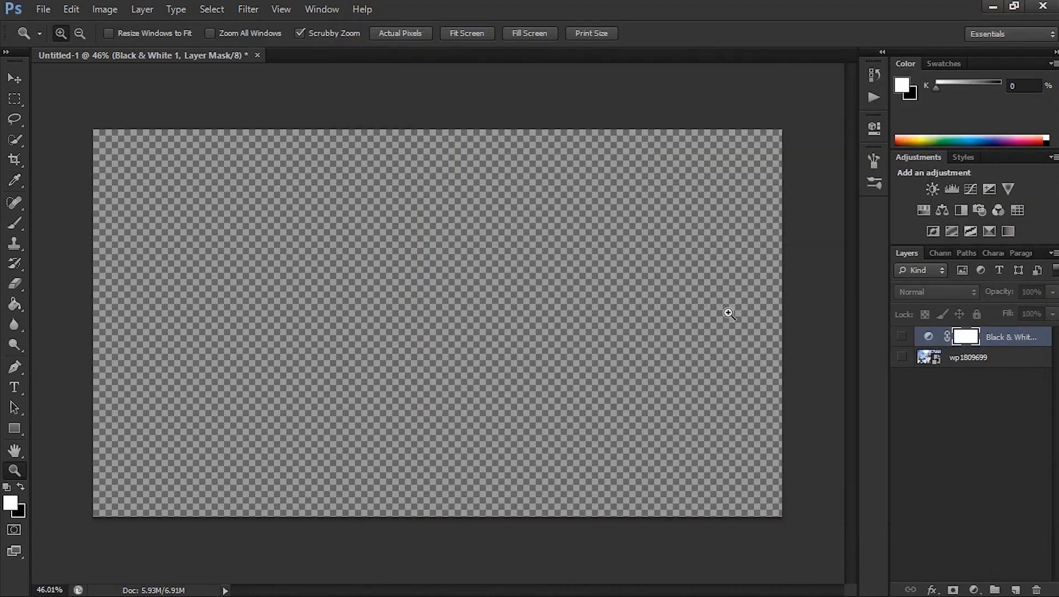
Show the wp1809699 image and Black & White layers, and add a new empty layer above them
{"action": "left_click", "coordinate": [901, 358]}
{"action": "left_click", "coordinate": [902, 337]}
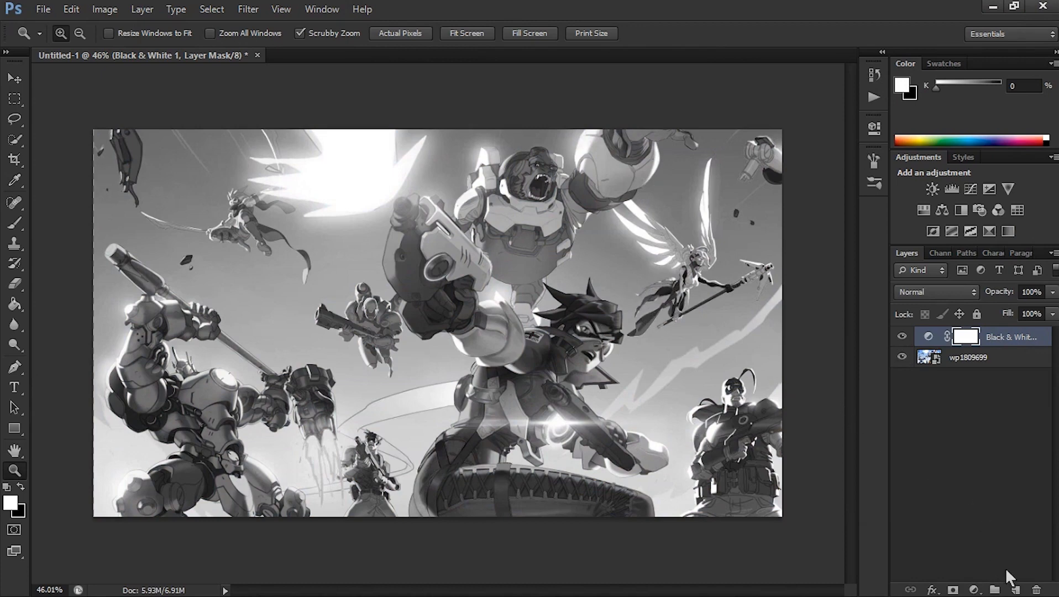
{"action": "left_click", "coordinate": [1017, 590]}
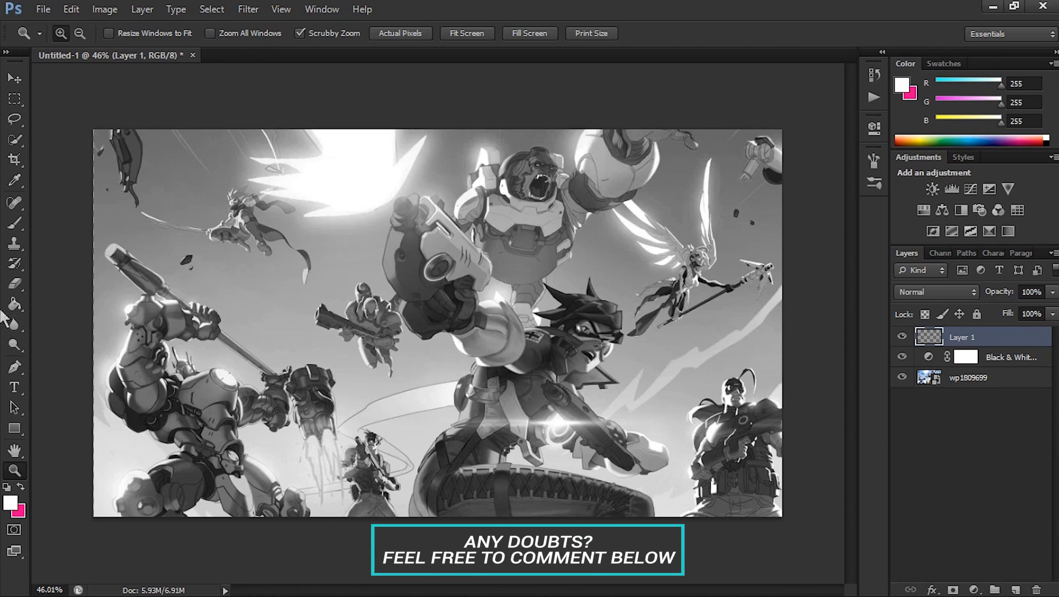
Take the Brush tool and set the foreground color to cyan #00eaff
{"action": "left_click", "coordinate": [17, 224]}
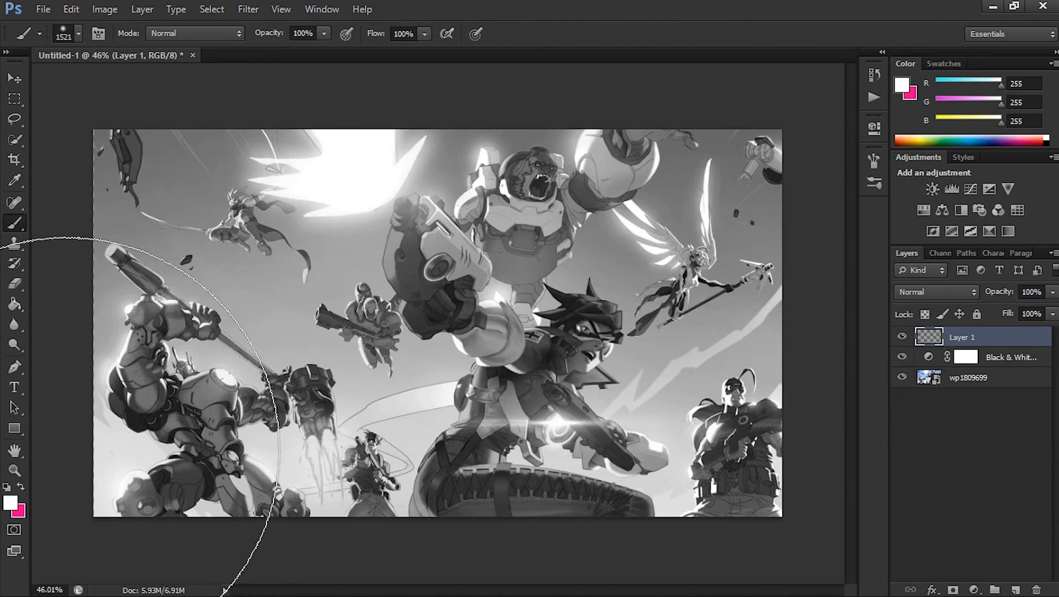
{"action": "left_click", "coordinate": [10, 502]}
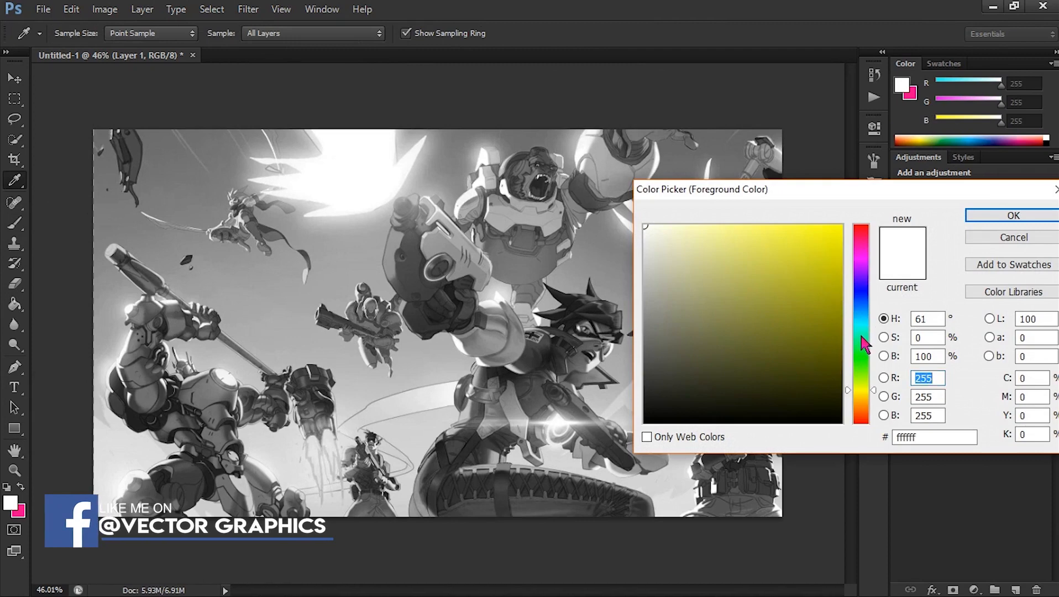
{"action": "left_click", "coordinate": [861, 309]}
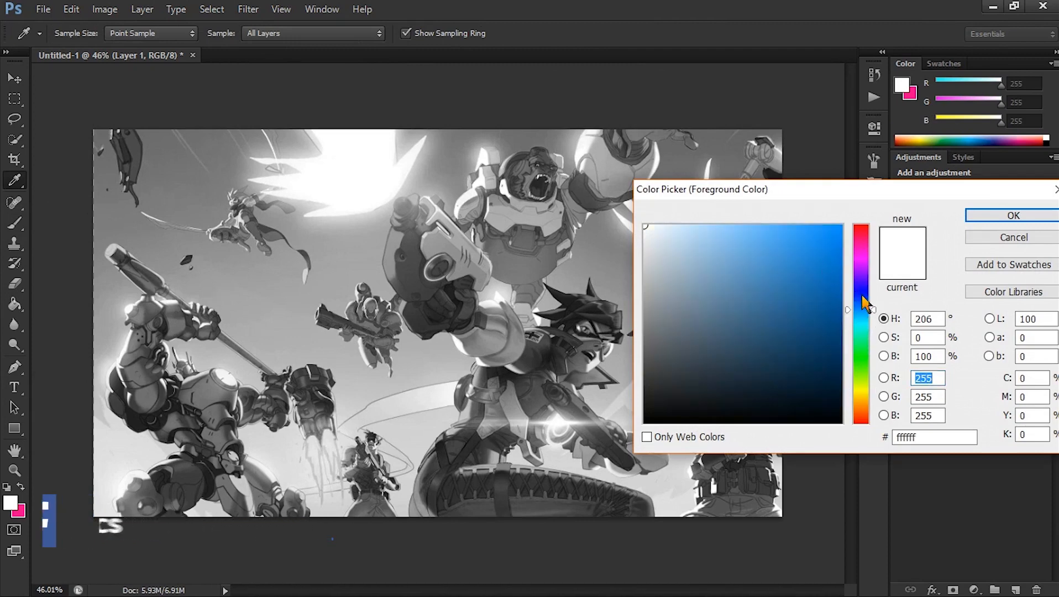
{"action": "left_click", "coordinate": [864, 319]}
{"action": "left_click_drag", "start_coordinate": [830, 237], "coordinate": [891, 200]}
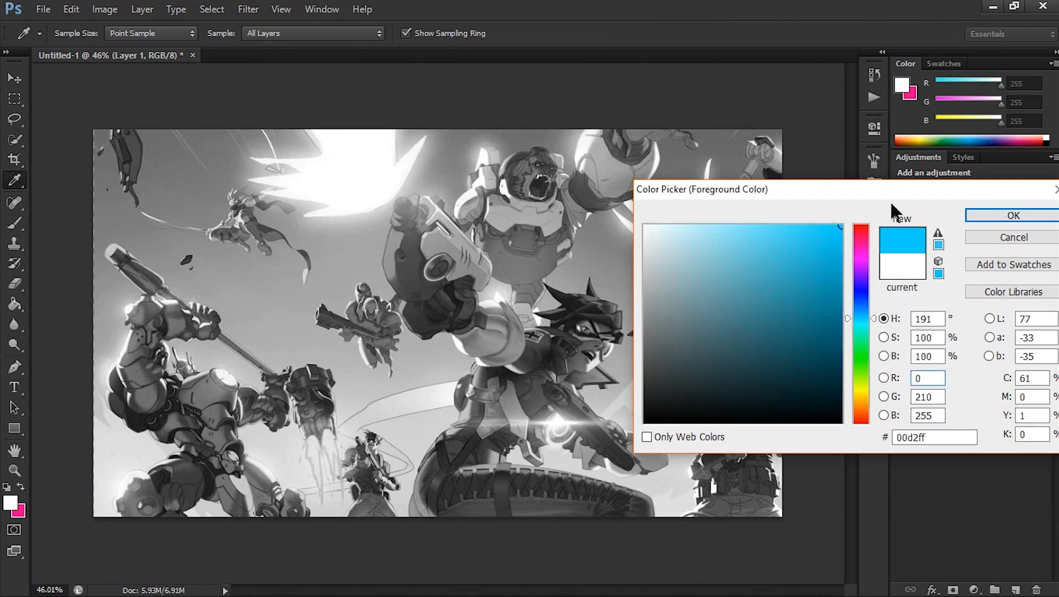
{"action": "left_click_drag", "start_coordinate": [871, 318], "coordinate": [872, 322]}
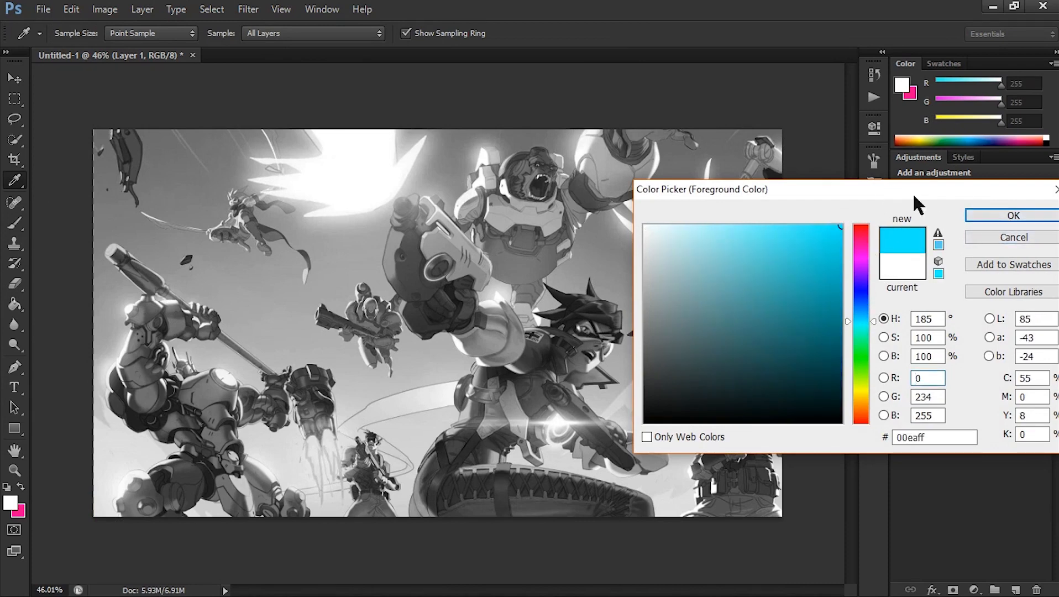
{"action": "left_click", "coordinate": [990, 217]}
{"action": "key", "text": "b"}
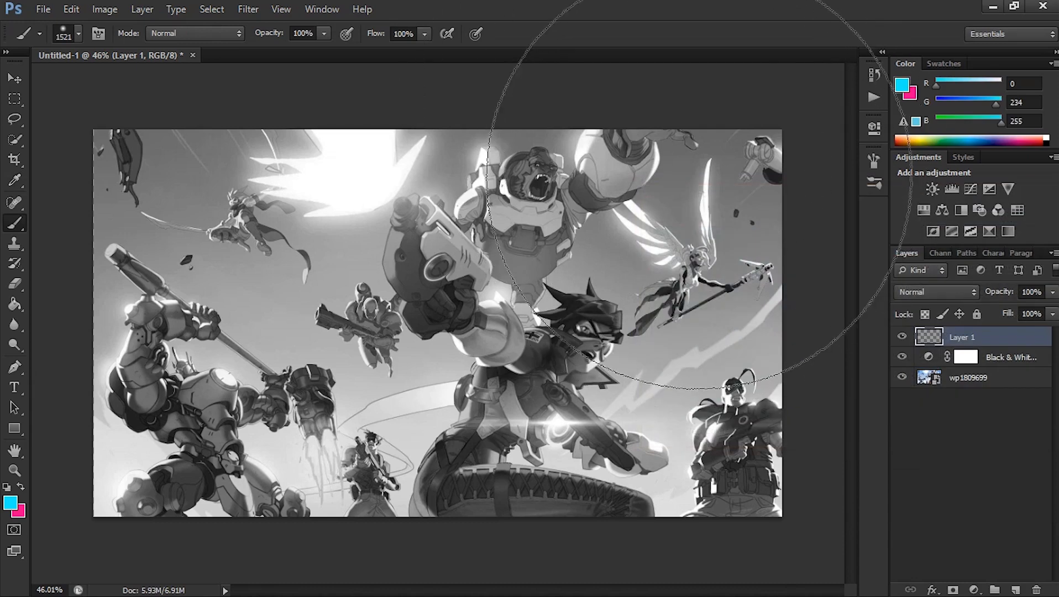
Paint a large soft cyan spot in the image's upper-right corner on Layer 1 and scale it to about 131% × 115%
{"action": "left_click", "coordinate": [681, 221]}
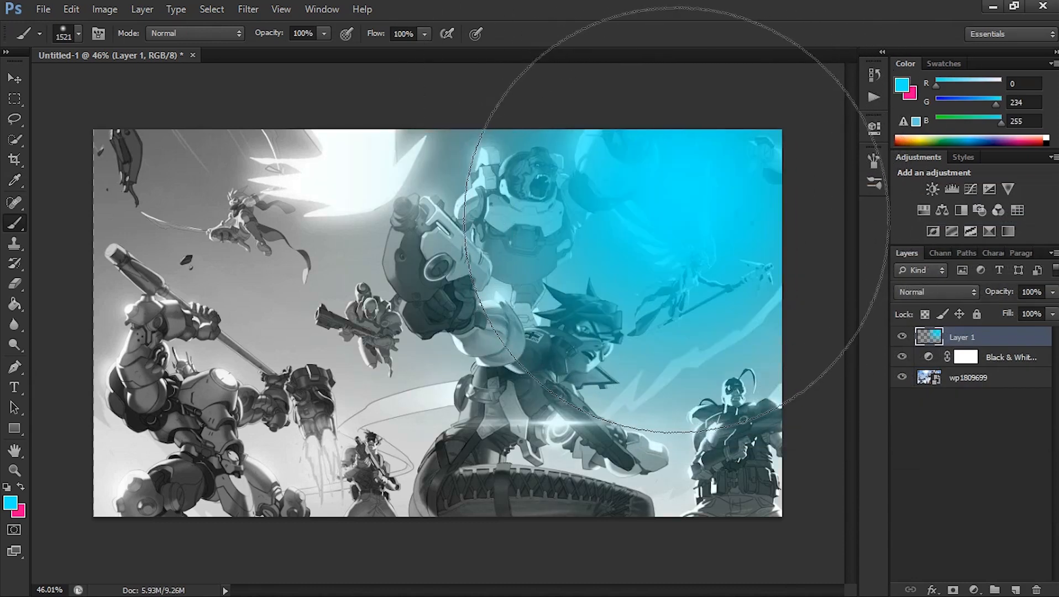
{"action": "key", "text": "ctrl+t"}
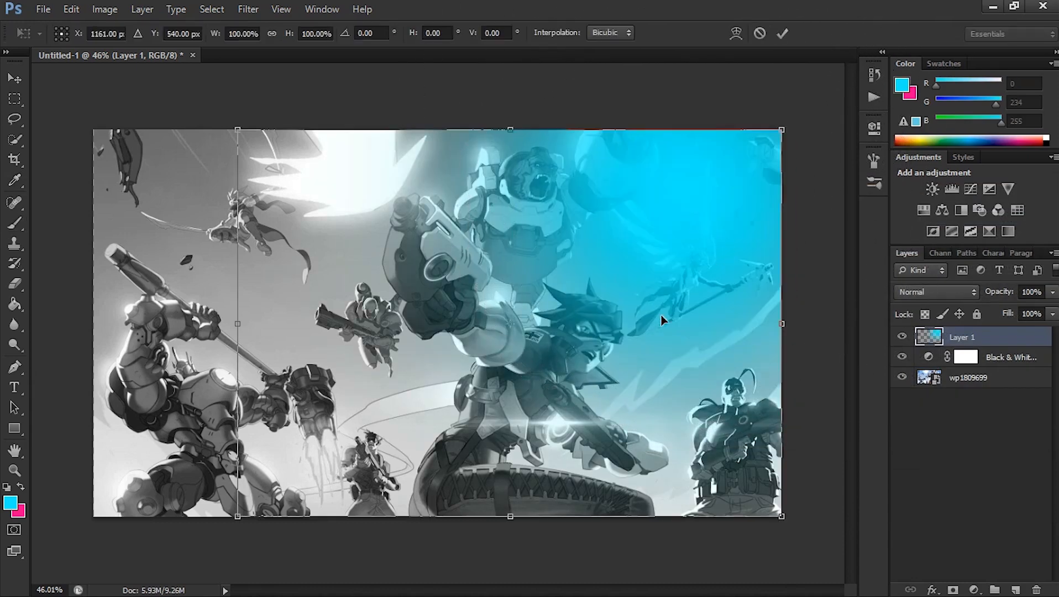
{"action": "left_click_drag", "start_coordinate": [231, 523], "coordinate": [72, 573]}
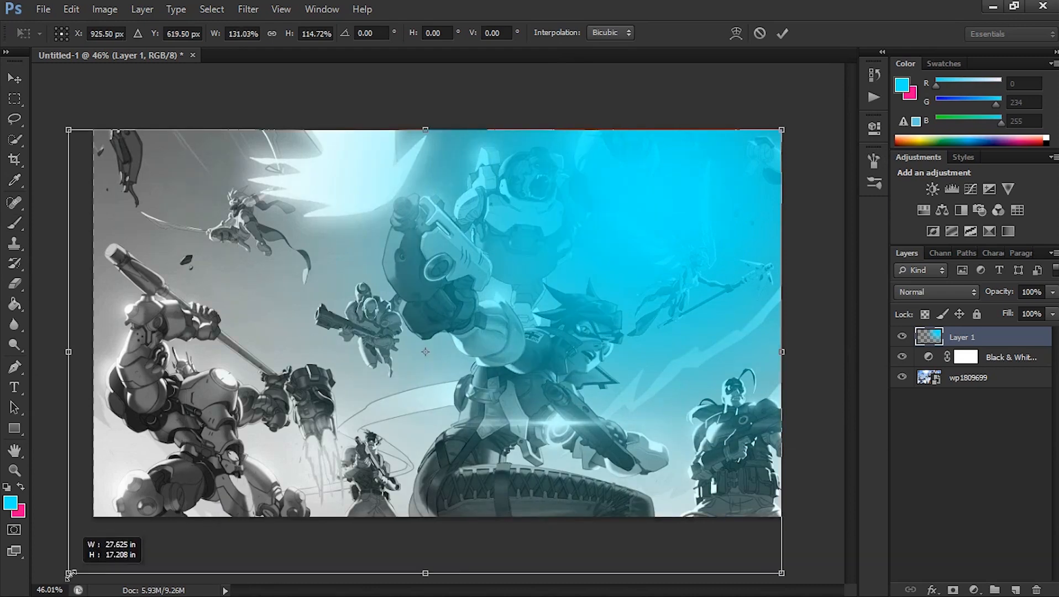
{"action": "left_click_drag", "start_coordinate": [621, 425], "coordinate": [643, 415]}
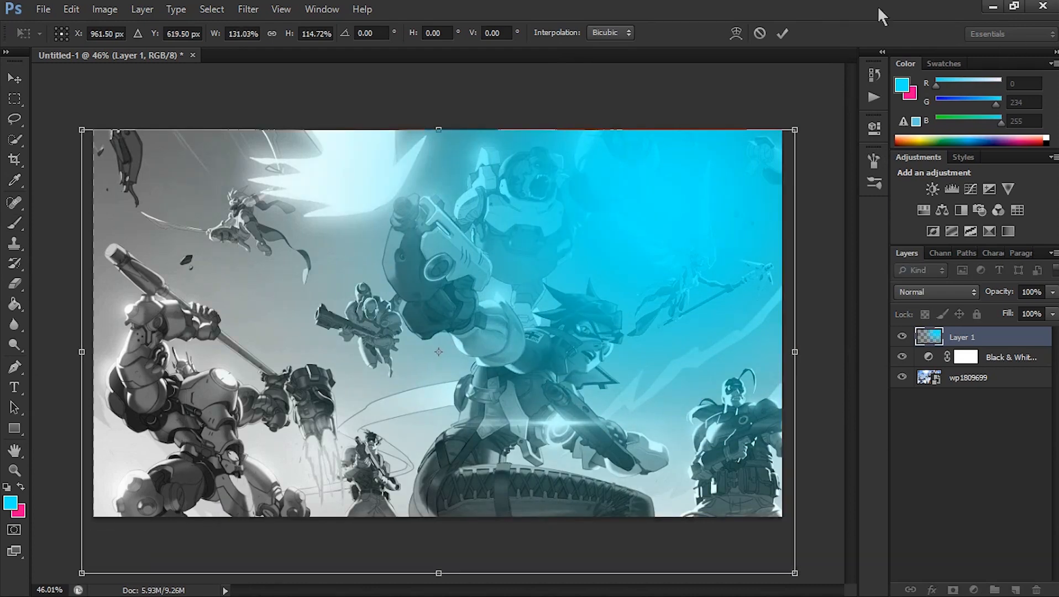
{"action": "left_click", "coordinate": [782, 33]}
{"action": "key", "text": "b"}
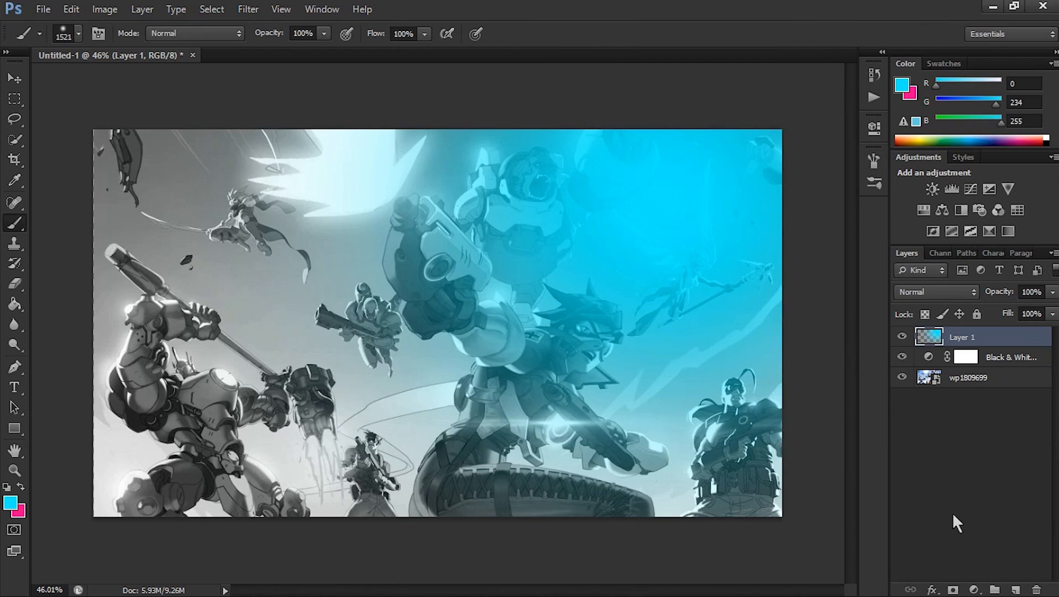
Add a new layer above the cyan one and set the foreground color to yellow, RGB 246, 255, 0
{"action": "left_click", "coordinate": [1017, 590]}
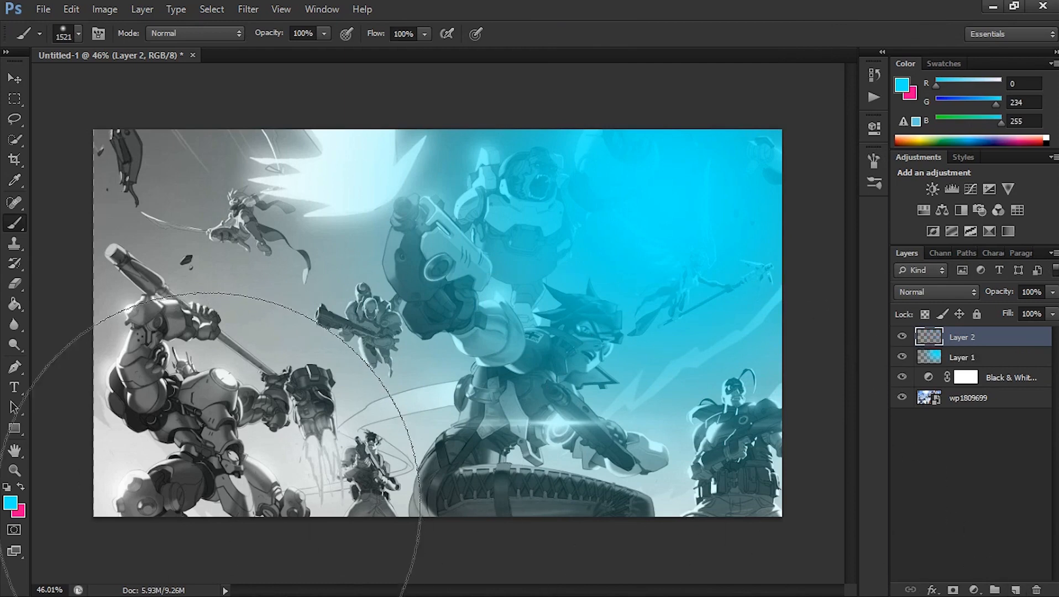
{"action": "left_click", "coordinate": [20, 486]}
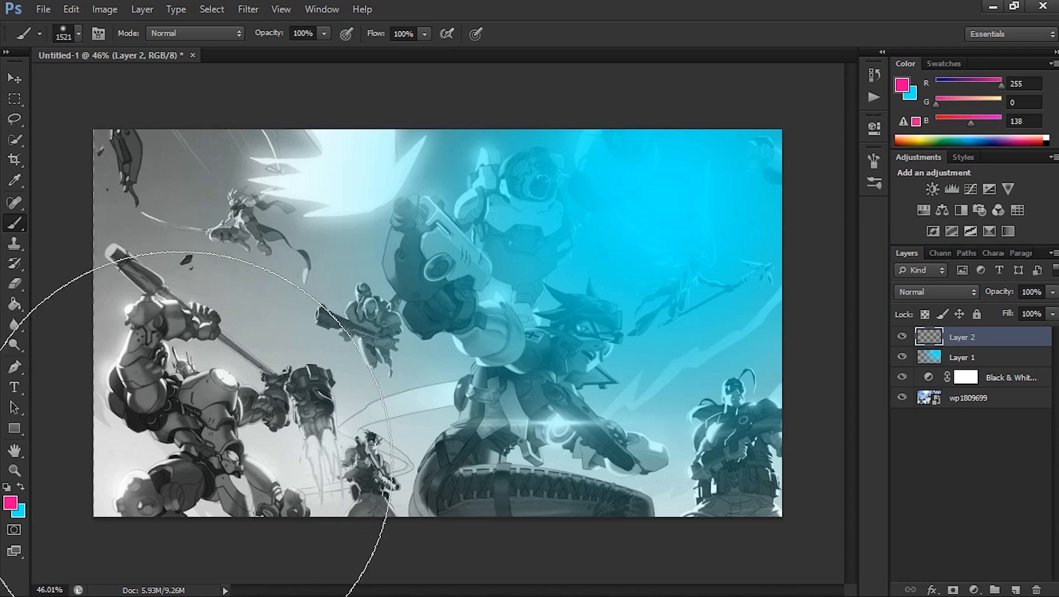
{"action": "left_click", "coordinate": [10, 505]}
{"action": "left_click", "coordinate": [869, 388]}
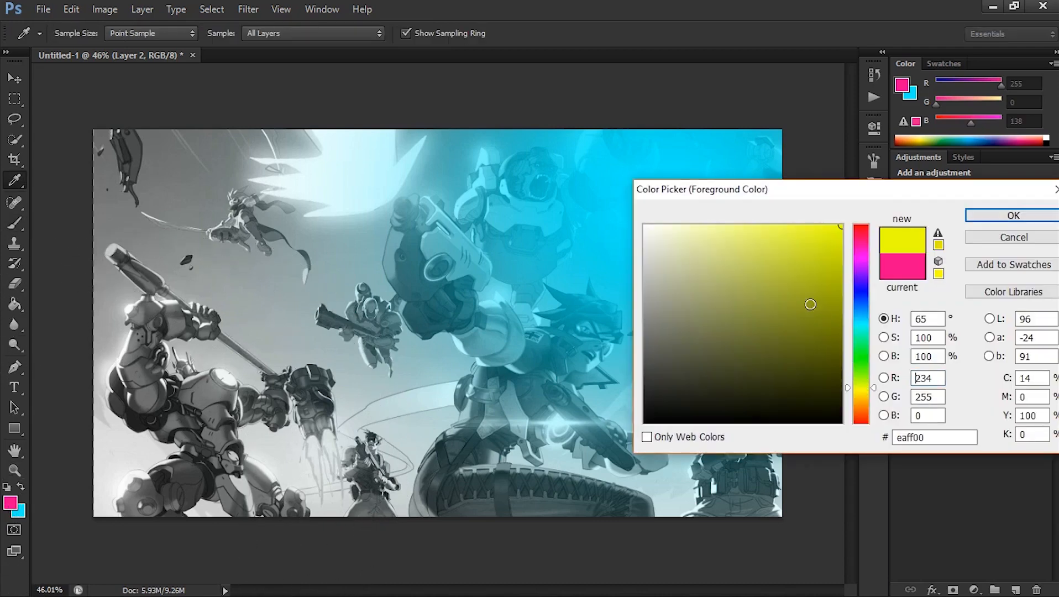
{"action": "left_click", "coordinate": [871, 390]}
{"action": "left_click", "coordinate": [972, 216]}
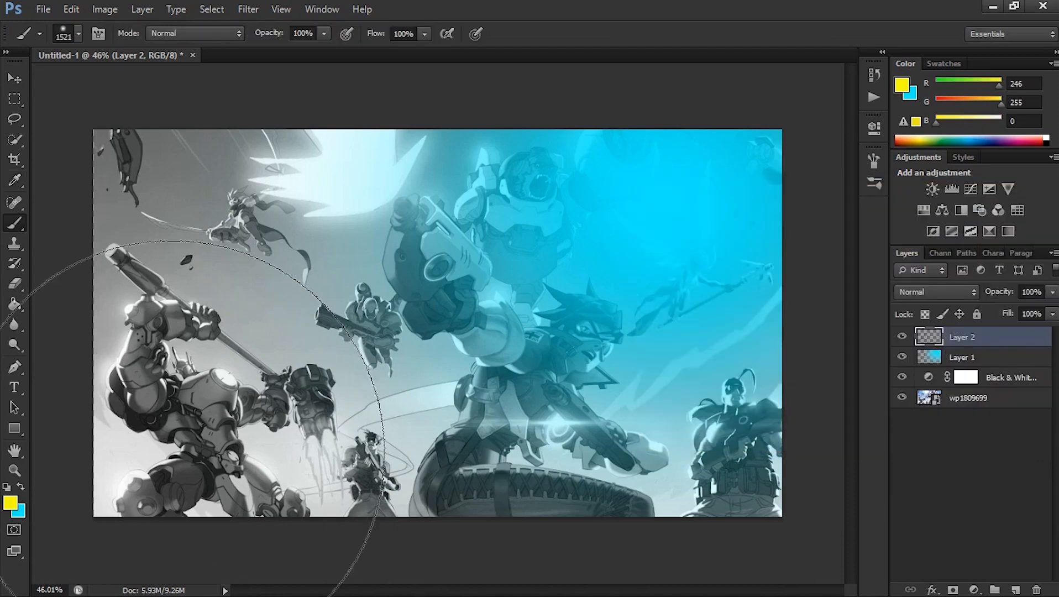
Paint a large soft yellow spot in the image's lower-left corner, redoing the first dab, and scale it to about 135% × 112%
{"action": "left_click", "coordinate": [191, 428]}
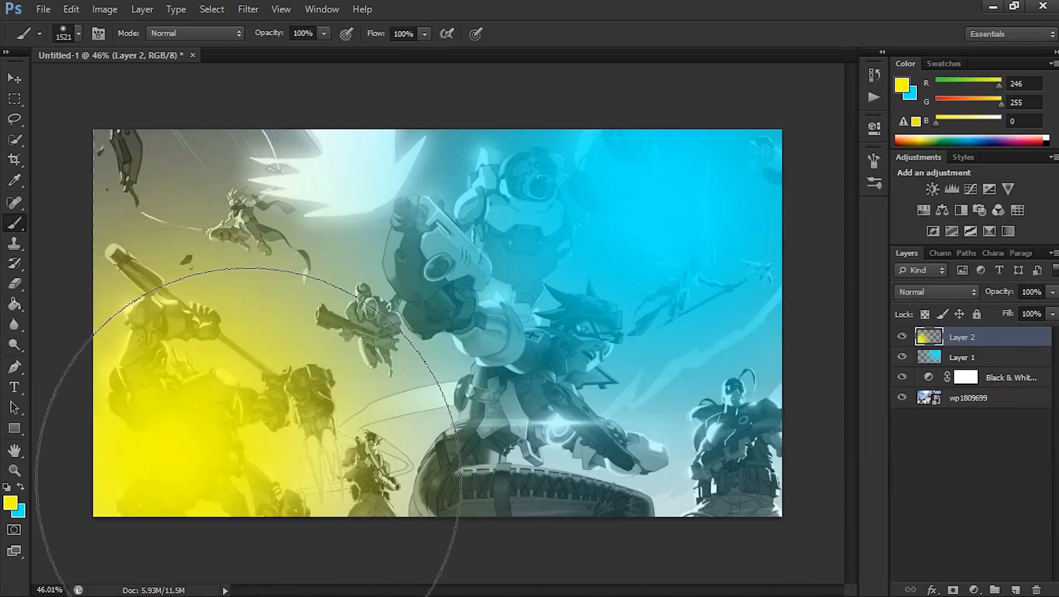
{"action": "key", "text": "ctrl+z"}
{"action": "left_click", "coordinate": [232, 480]}
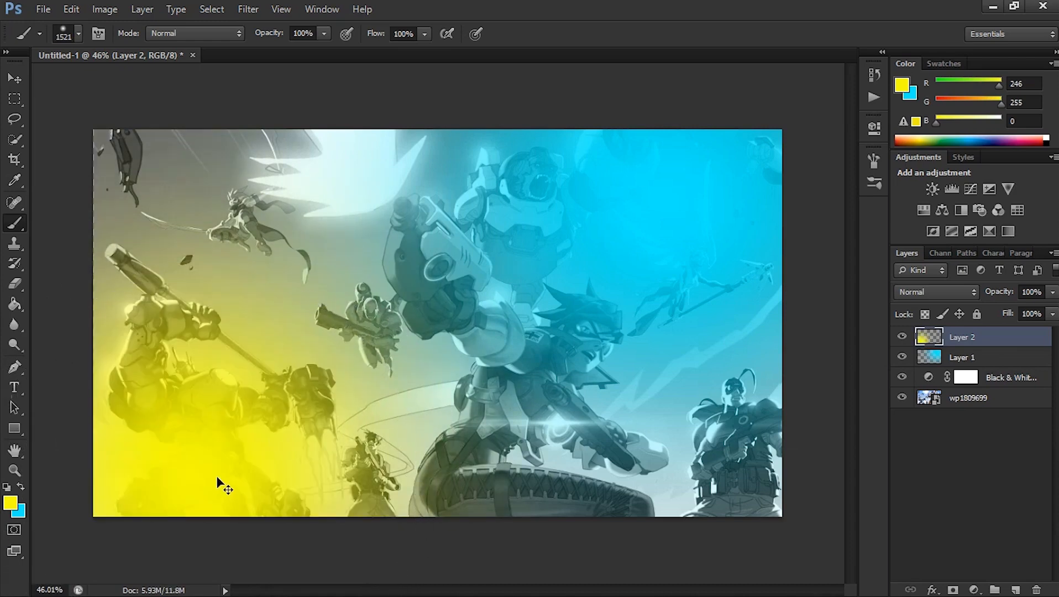
{"action": "key", "text": "ctrl+t"}
{"action": "left_click_drag", "start_coordinate": [637, 129], "coordinate": [824, 82]}
{"action": "mouse_move", "coordinate": [362, 480]}
{"action": "left_mouse_down"}
{"action": "mouse_move", "coordinate": [336, 482]}
{"action": "mouse_move", "coordinate": [350, 482]}
{"action": "left_mouse_up"}
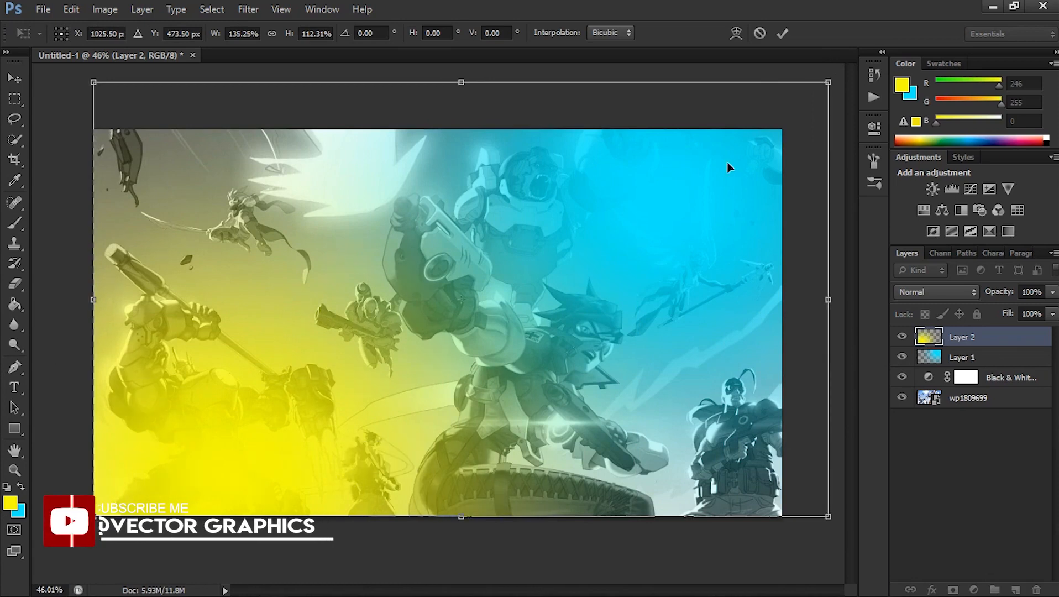
{"action": "left_click", "coordinate": [783, 33]}
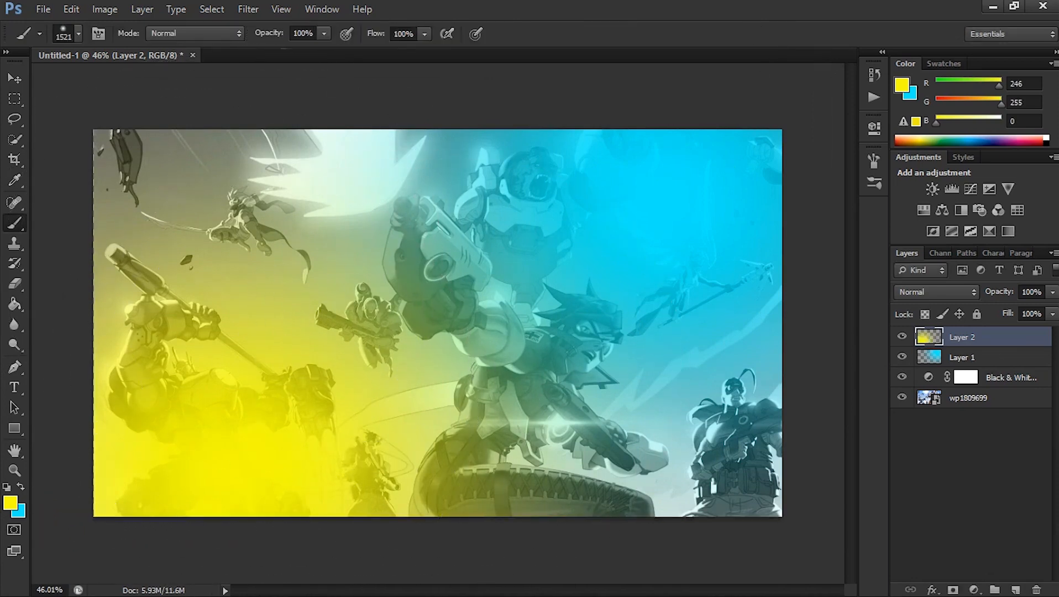
Add a new layer above the yellow one and set the foreground color to red #ff0042
{"action": "left_click", "coordinate": [1017, 588]}
{"action": "left_click", "coordinate": [10, 502]}
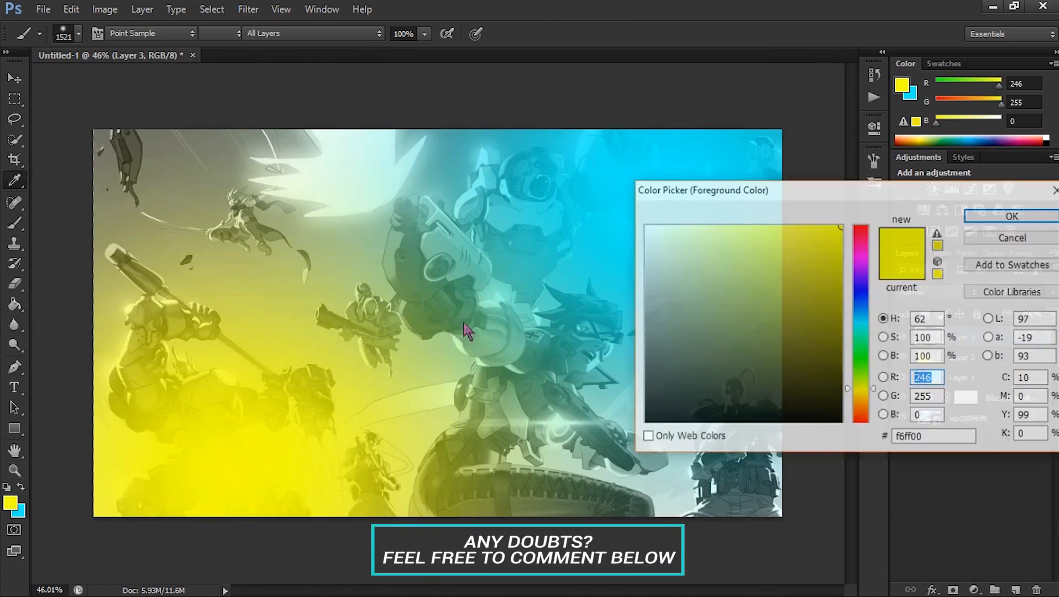
{"action": "left_click", "coordinate": [866, 233]}
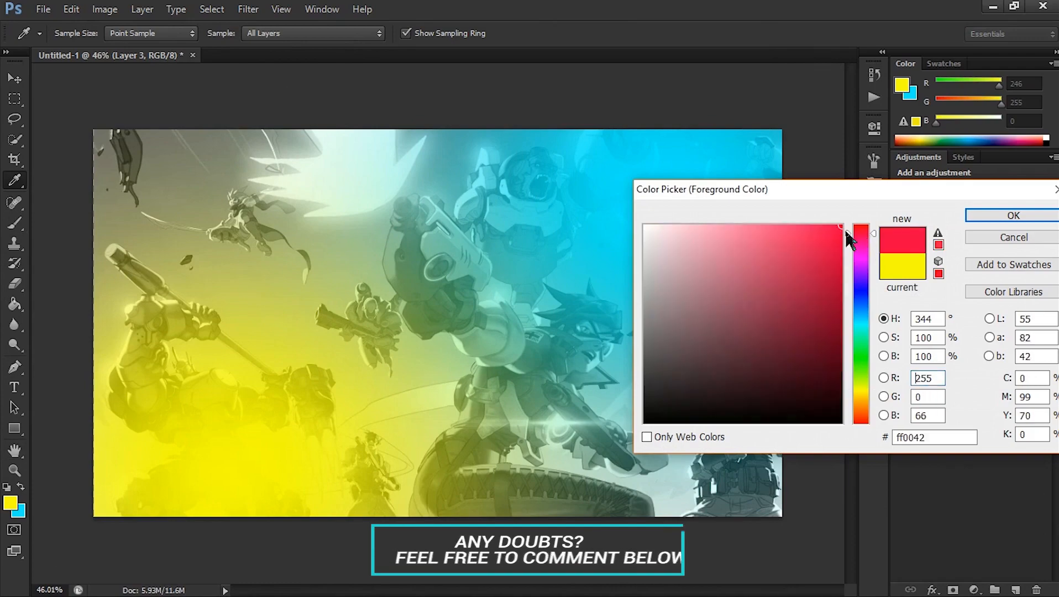
{"action": "left_click", "coordinate": [1014, 215]}
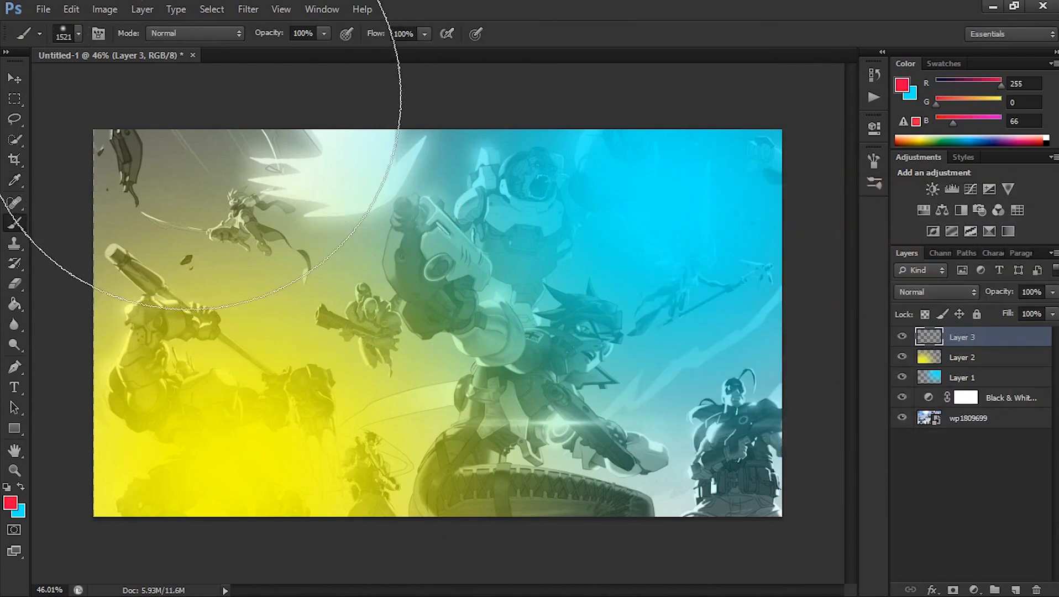
Paint a large soft red spot in the image's upper-left corner on Layer 3 and enlarge it beyond the canvas edges
{"action": "left_click", "coordinate": [203, 112]}
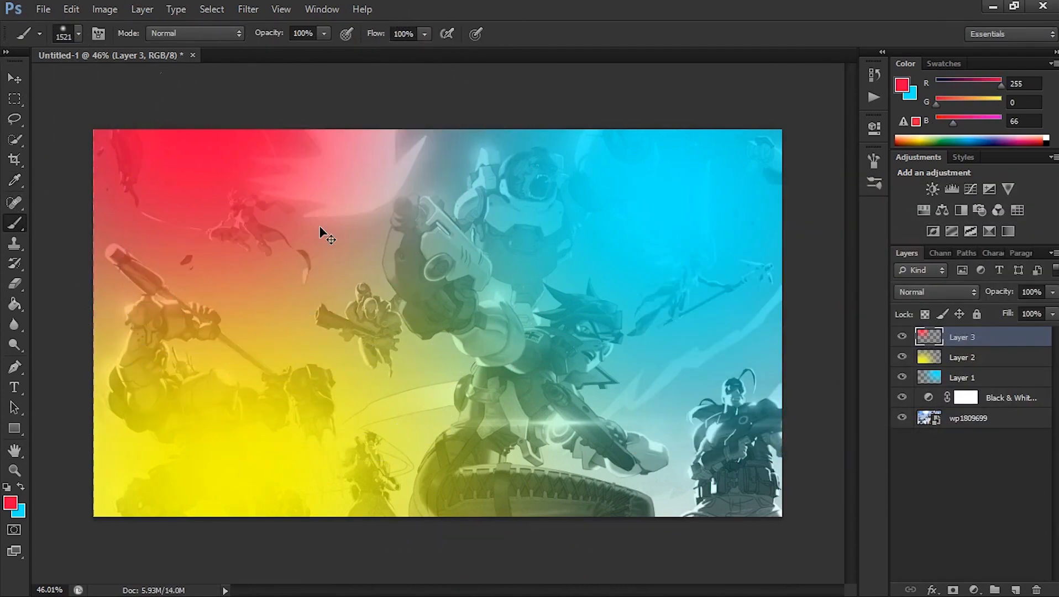
{"action": "key", "text": "ctrl+t"}
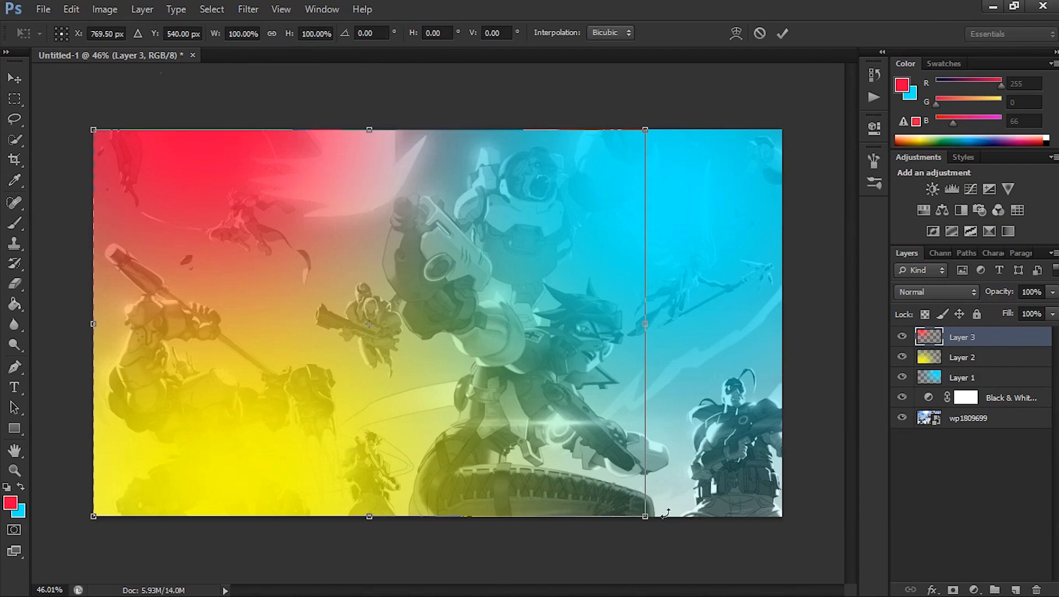
{"action": "left_click_drag", "start_coordinate": [646, 516], "coordinate": [829, 596]}
{"action": "left_click_drag", "start_coordinate": [467, 382], "coordinate": [456, 382]}
{"action": "left_click", "coordinate": [782, 34]}
{"action": "key", "text": "b"}
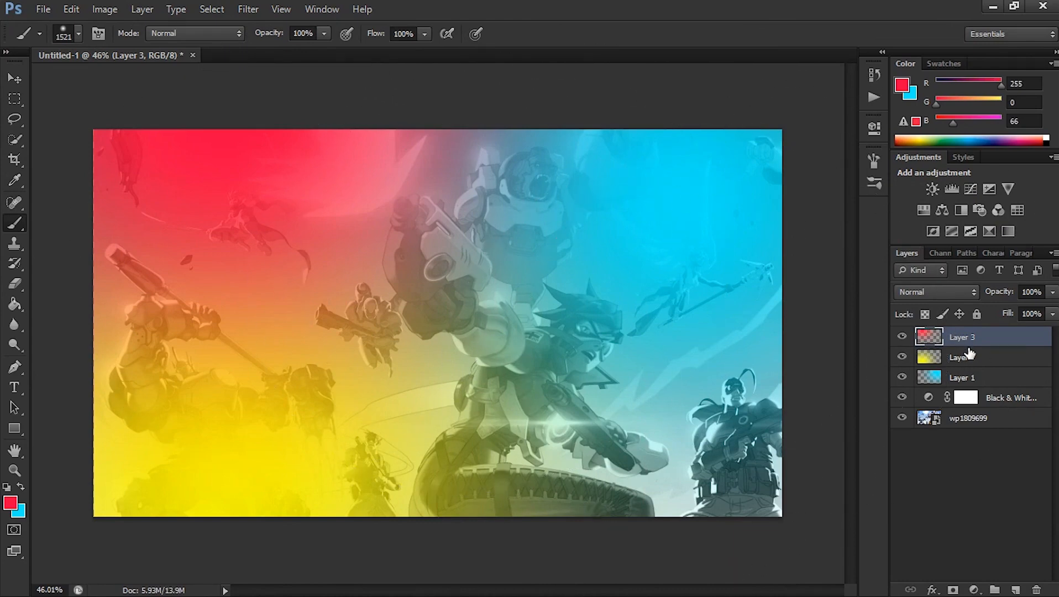
Try a duplicate of the red layer, flipped vertically and horizontally and moved over the image's lower-right corner
{"action": "key", "text": "ctrl+j"}
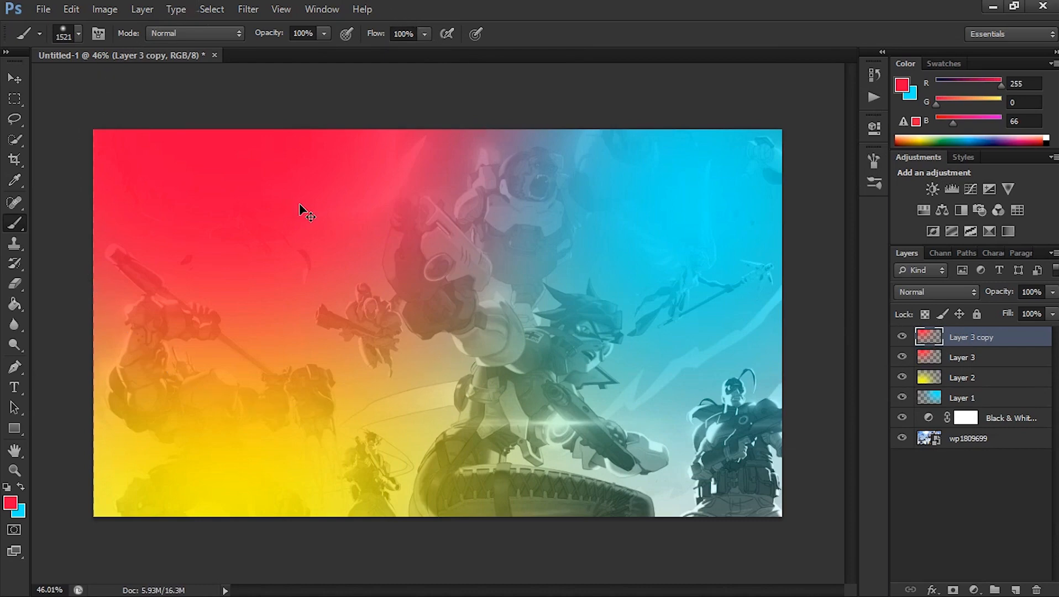
{"action": "key", "text": "ctrl+t"}
{"action": "right_click", "coordinate": [307, 205]}
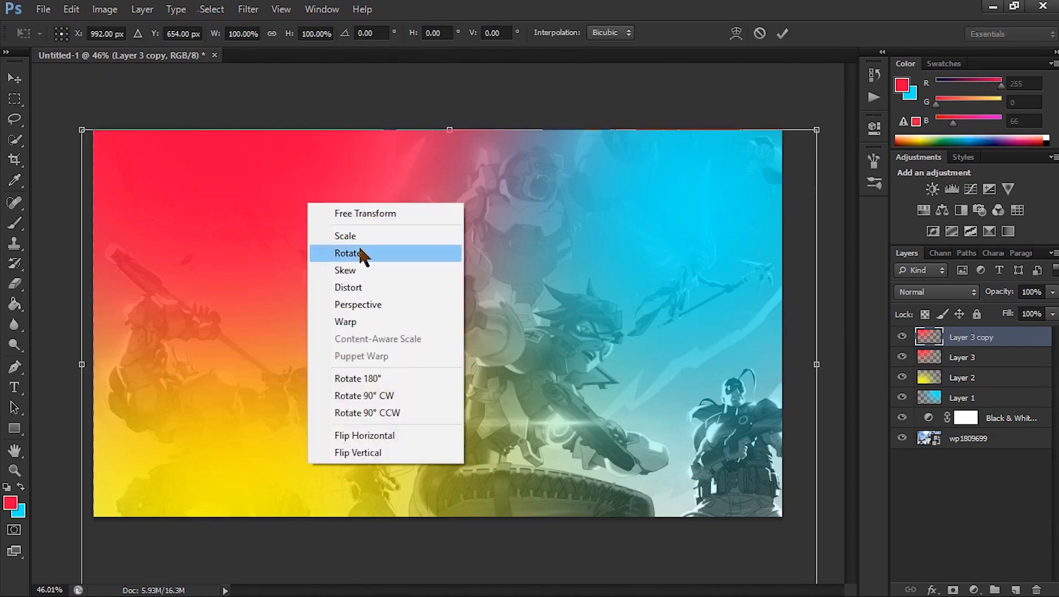
{"action": "left_click", "coordinate": [398, 451]}
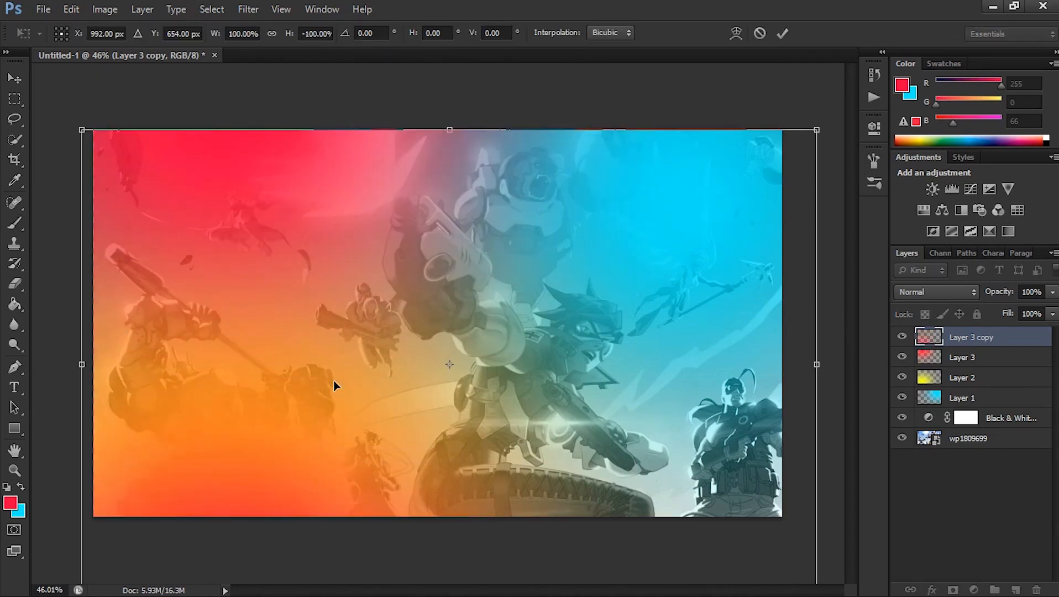
{"action": "right_click", "coordinate": [345, 215]}
{"action": "left_click", "coordinate": [411, 440]}
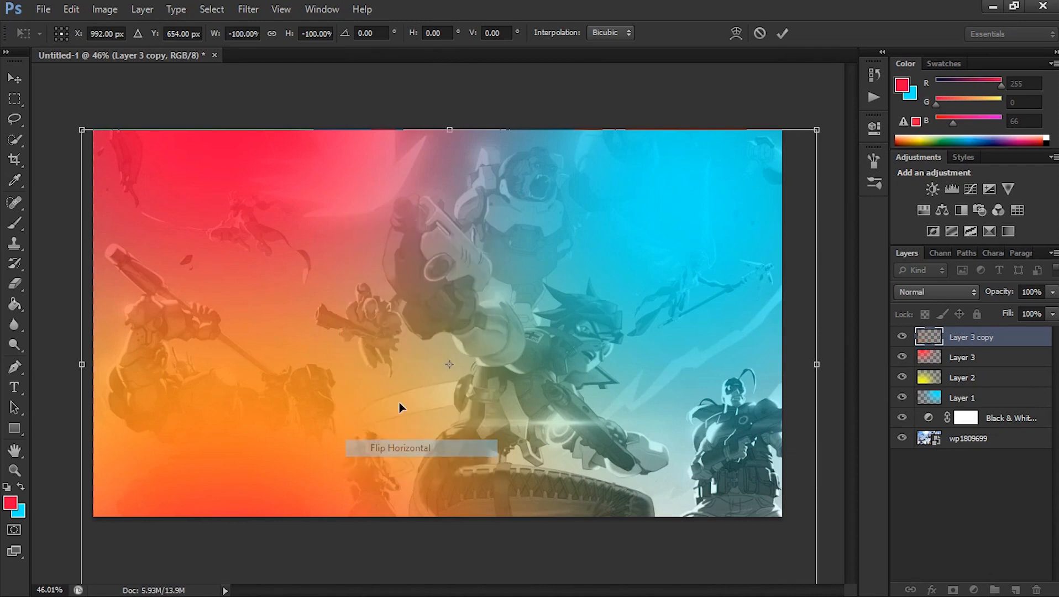
{"action": "left_click_drag", "start_coordinate": [650, 418], "coordinate": [618, 346]}
{"action": "left_click", "coordinate": [782, 33]}
{"action": "key", "text": "b"}
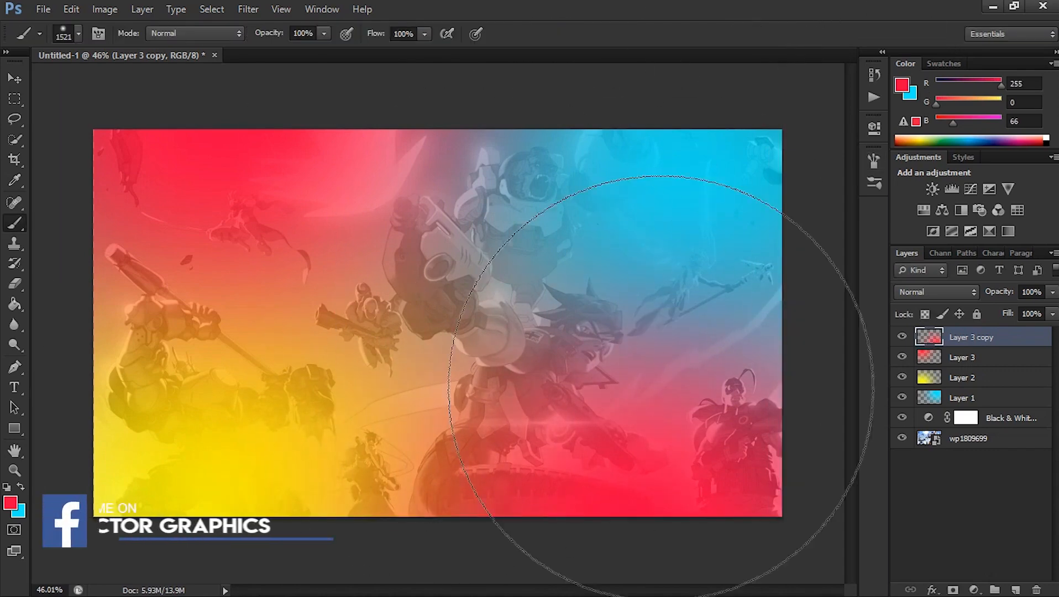
Compare the image with Layer 3 copy hidden and shown, and delete that layer
{"action": "key", "text": "z"}
{"action": "left_click_drag", "start_coordinate": [617, 411], "coordinate": [605, 379]}
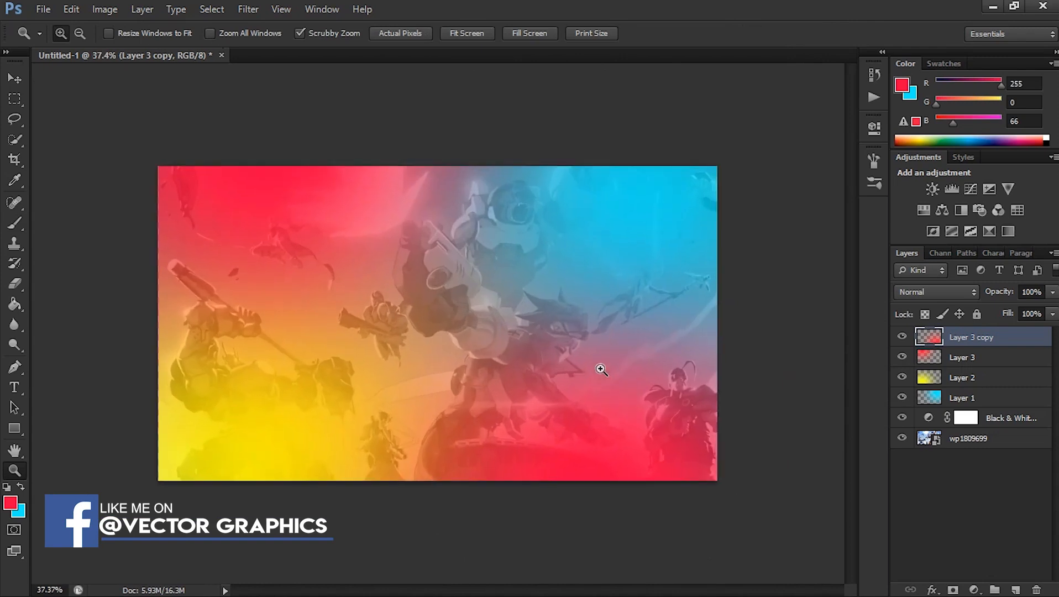
{"action": "left_click", "coordinate": [902, 337]}
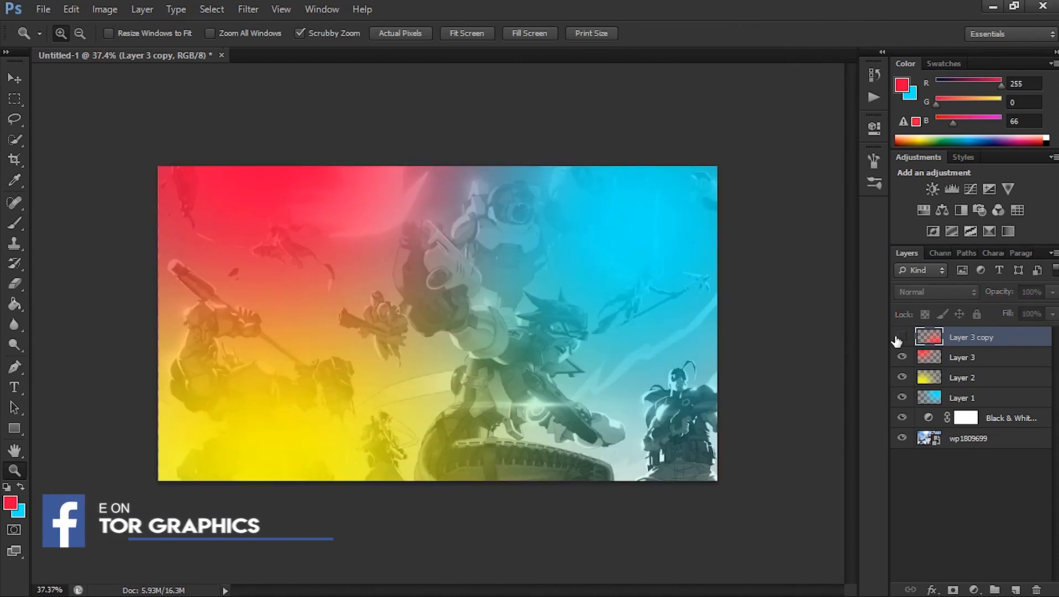
{"action": "left_click", "coordinate": [902, 337]}
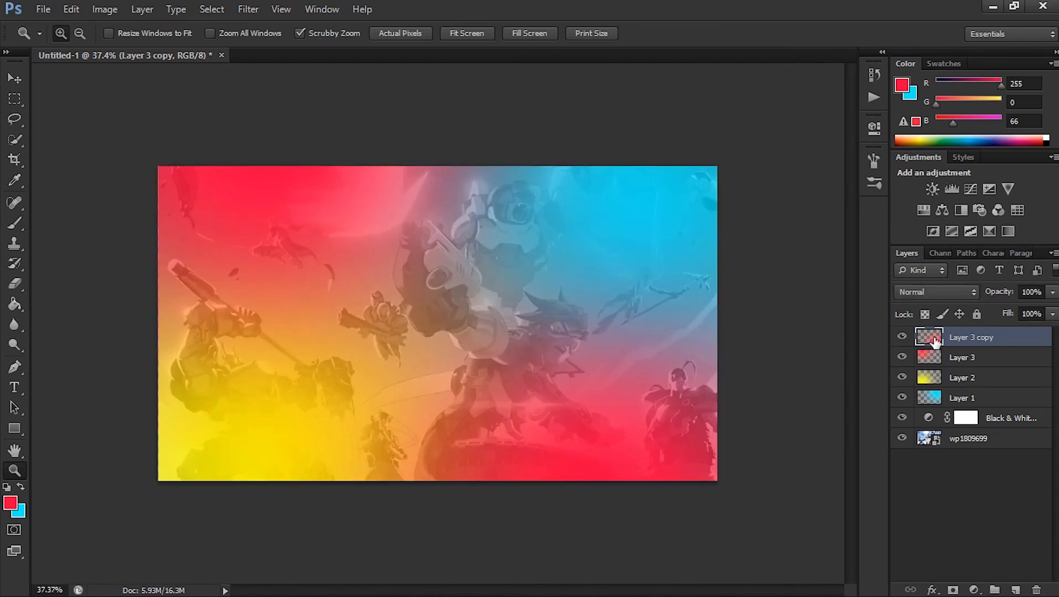
{"action": "key", "text": "Delete"}
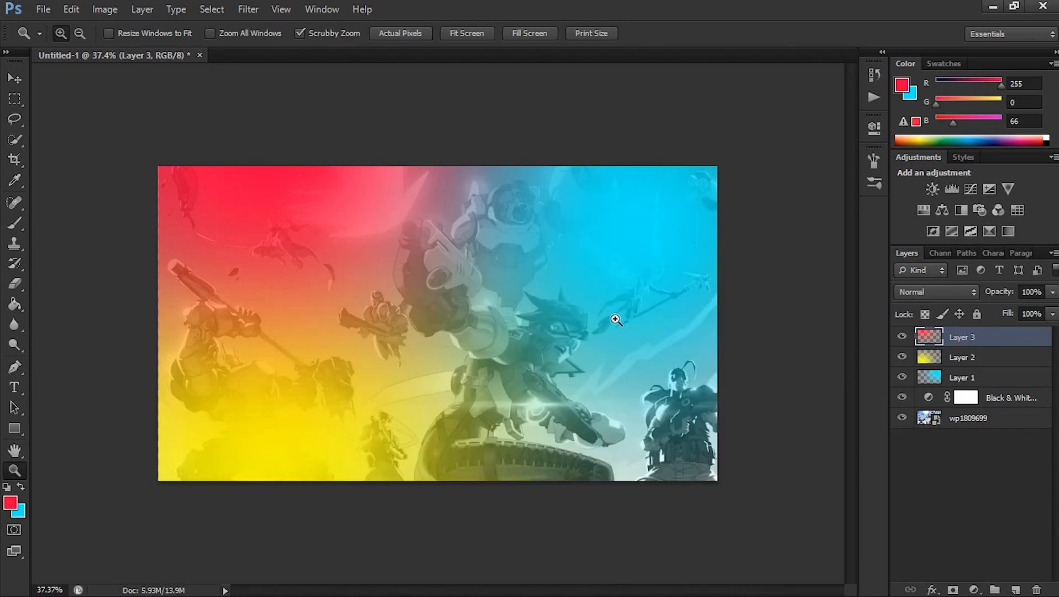
{"action": "left_click_drag", "start_coordinate": [616, 319], "coordinate": [636, 339]}
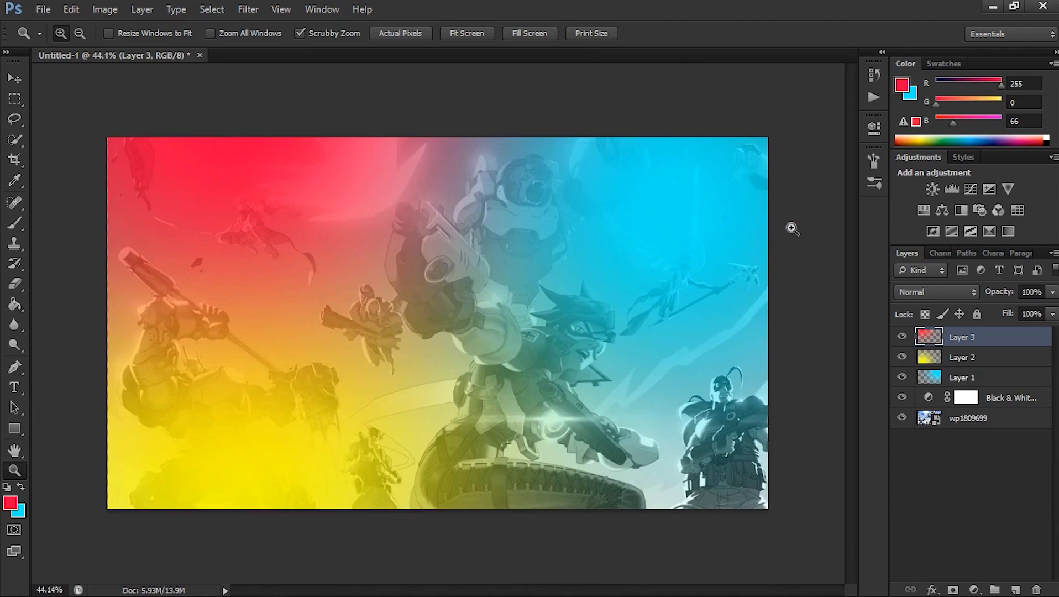
Group the red, yellow and cyan color layers (Layer 3, Layer 2 and Layer 1) together
{"action": "left_click", "coordinate": [976, 365], "text": "shift"}
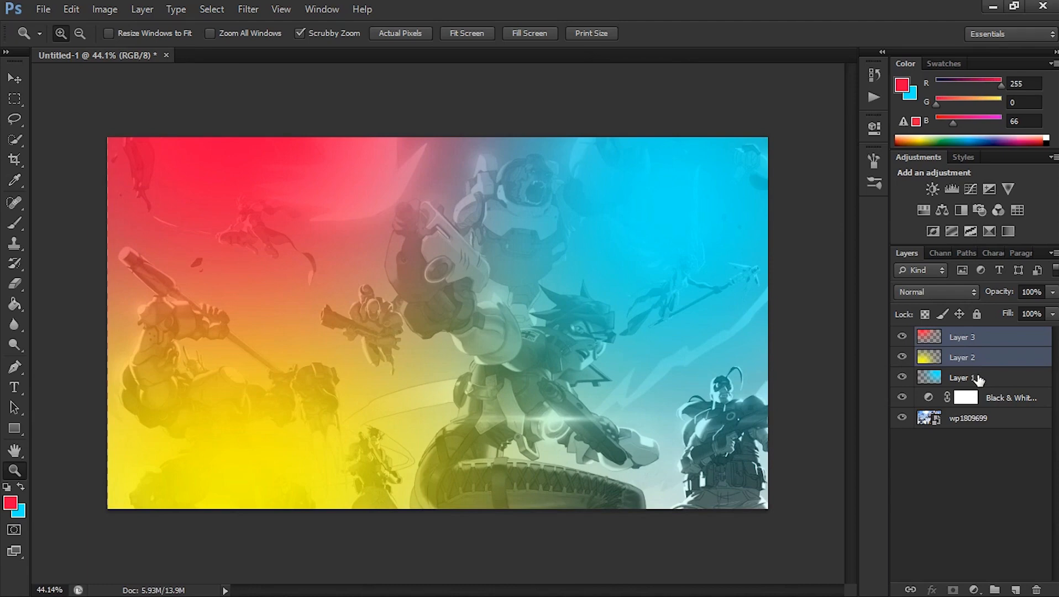
{"action": "left_click", "coordinate": [980, 380], "text": "shift"}
{"action": "key", "text": "ctrl+g"}
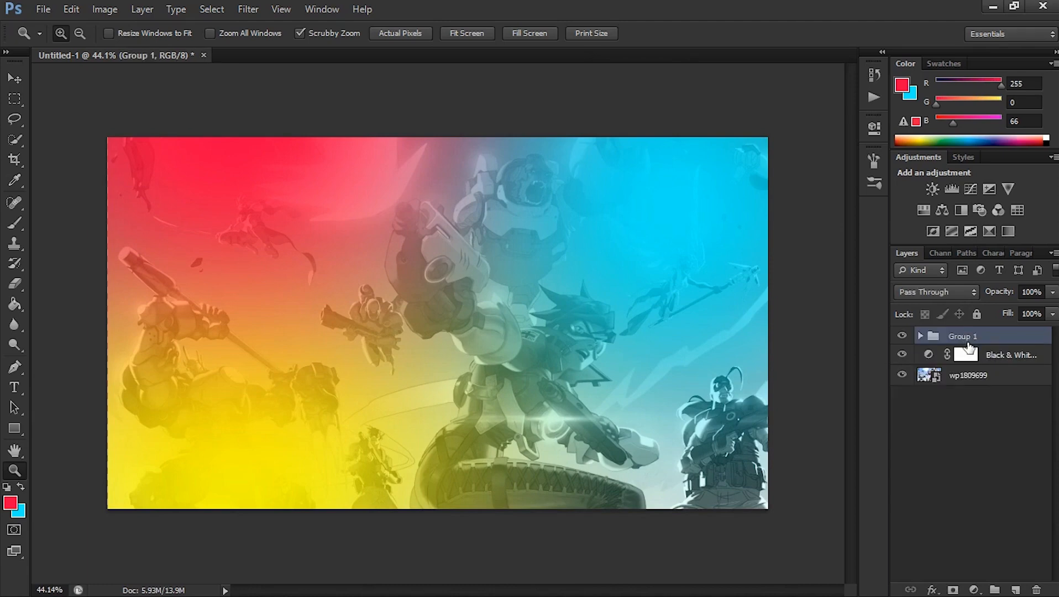
Add a Curves adjustment above Group 1 with a gentle S-curve that darkens the shadows and brightens the highlights
{"action": "left_click", "coordinate": [971, 190]}
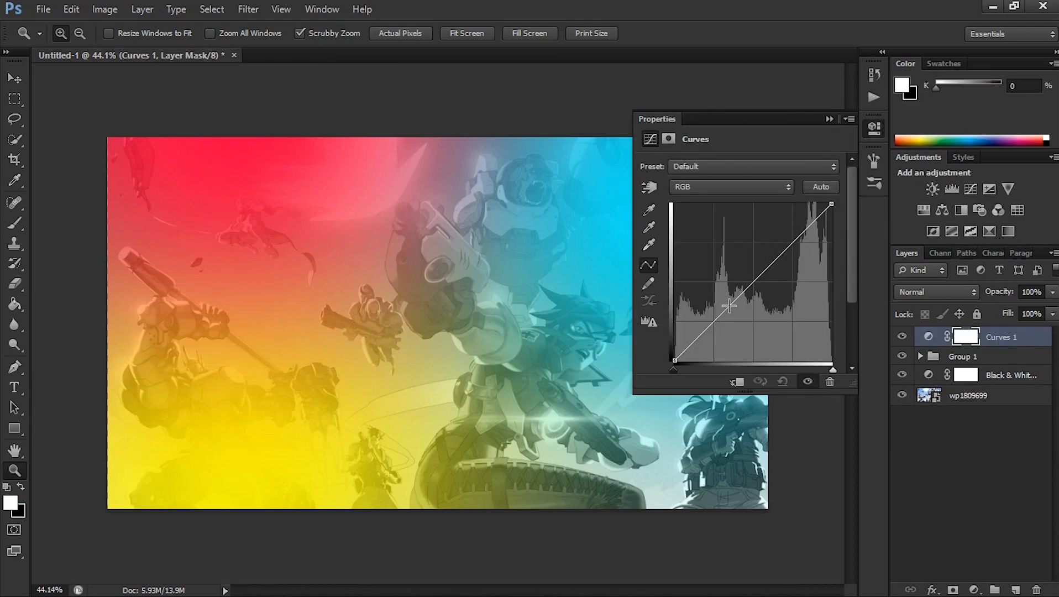
{"action": "left_click_drag", "start_coordinate": [731, 303], "coordinate": [736, 315]}
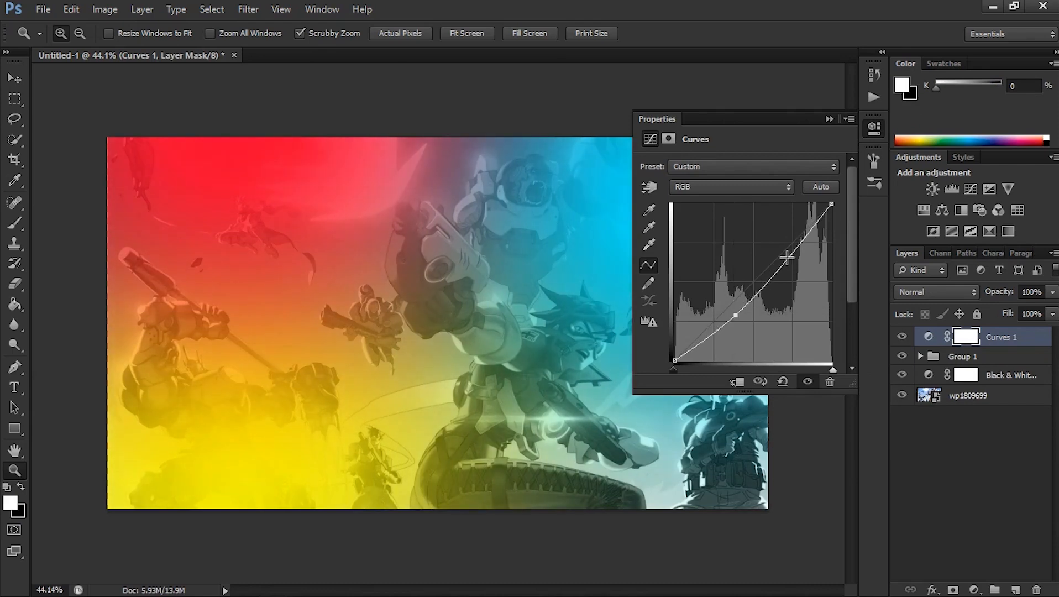
{"action": "left_click_drag", "start_coordinate": [788, 257], "coordinate": [773, 252]}
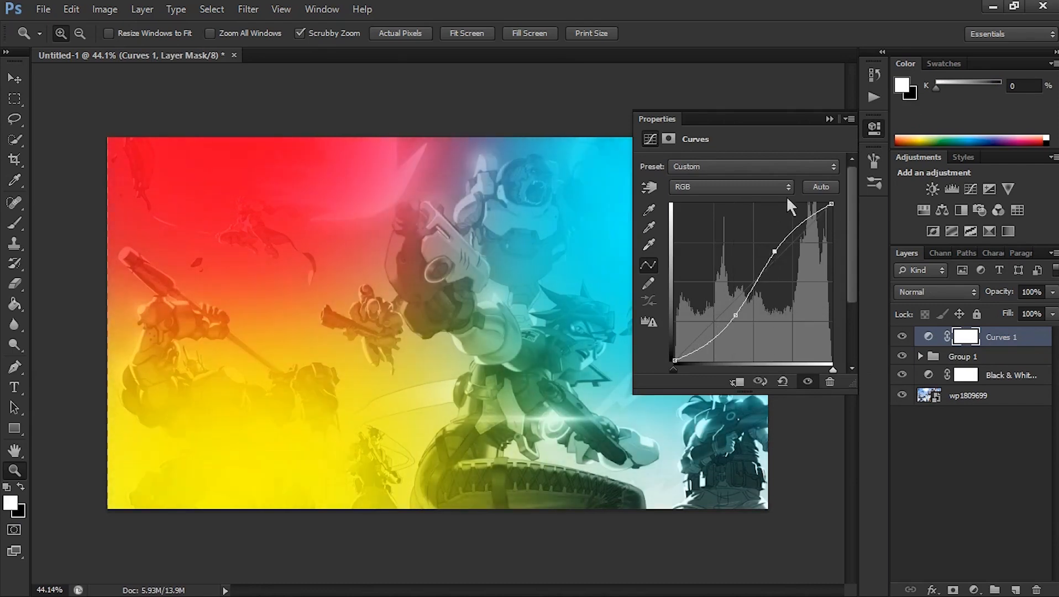
{"action": "left_click", "coordinate": [828, 120]}
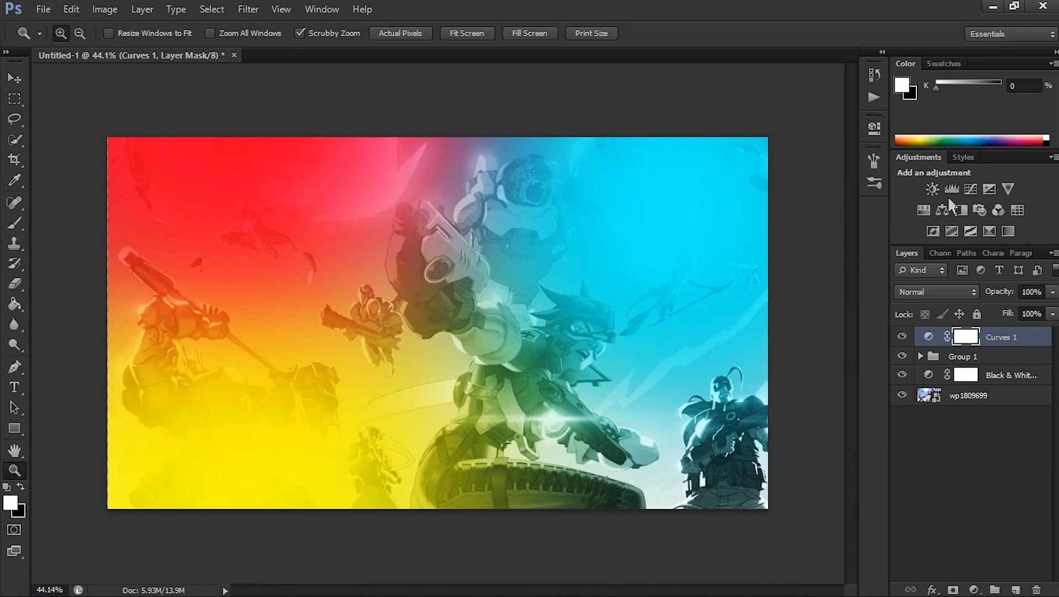
Add a Brightness/Contrast adjustment with brightness 11 and contrast 10, and compare the image with it hidden and shown
{"action": "left_click", "coordinate": [934, 190]}
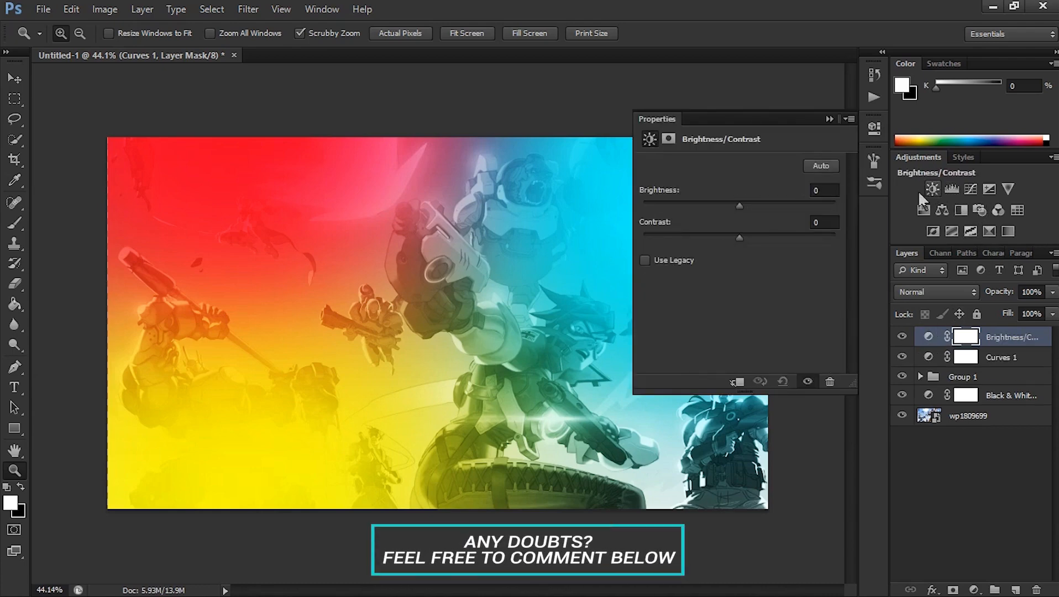
{"action": "left_click_drag", "start_coordinate": [739, 205], "coordinate": [749, 236]}
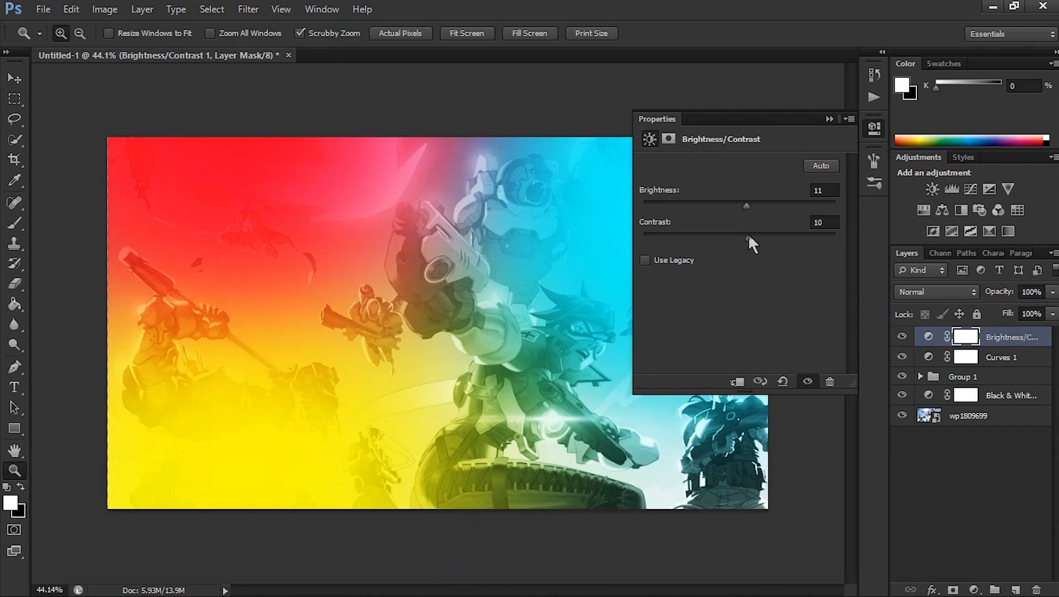
{"action": "left_click", "coordinate": [830, 120]}
{"action": "left_click", "coordinate": [902, 336]}
{"action": "left_click", "coordinate": [902, 337]}
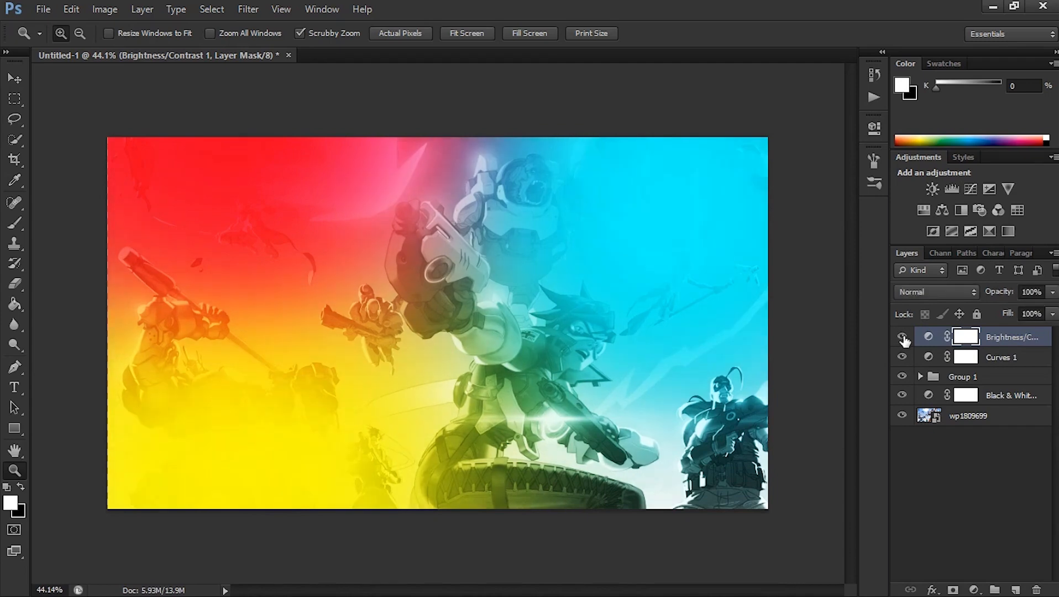
Add an Exposure adjustment with exposure +0.11 and offset -0.0163
{"action": "left_click", "coordinate": [991, 189]}
{"action": "left_click_drag", "start_coordinate": [739, 208], "coordinate": [736, 234]}
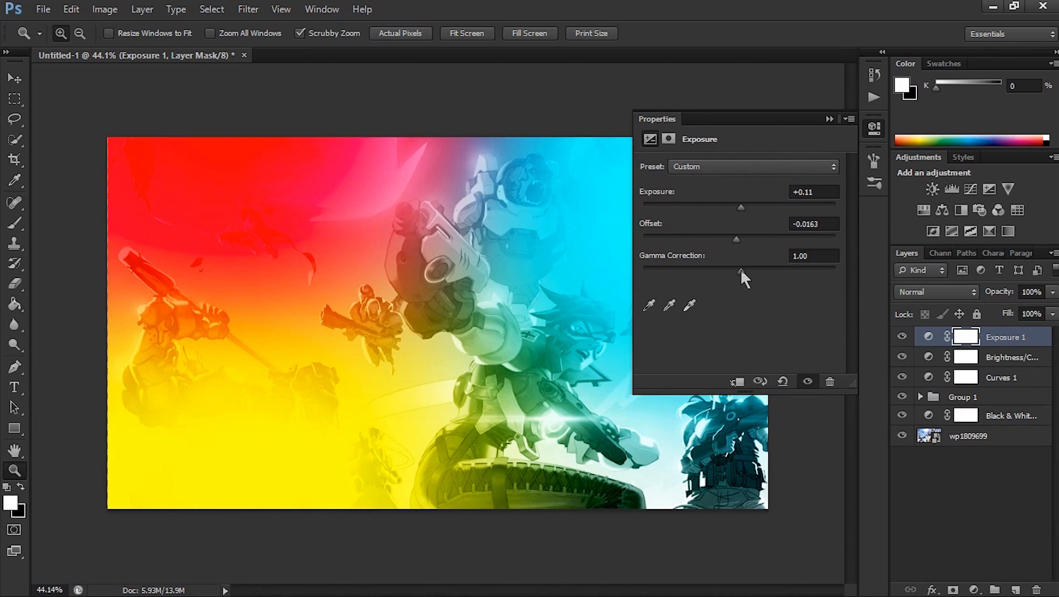
Try a gamma correction of 00 in the Exposure adjustment and undo it
{"action": "left_click", "coordinate": [799, 256]}
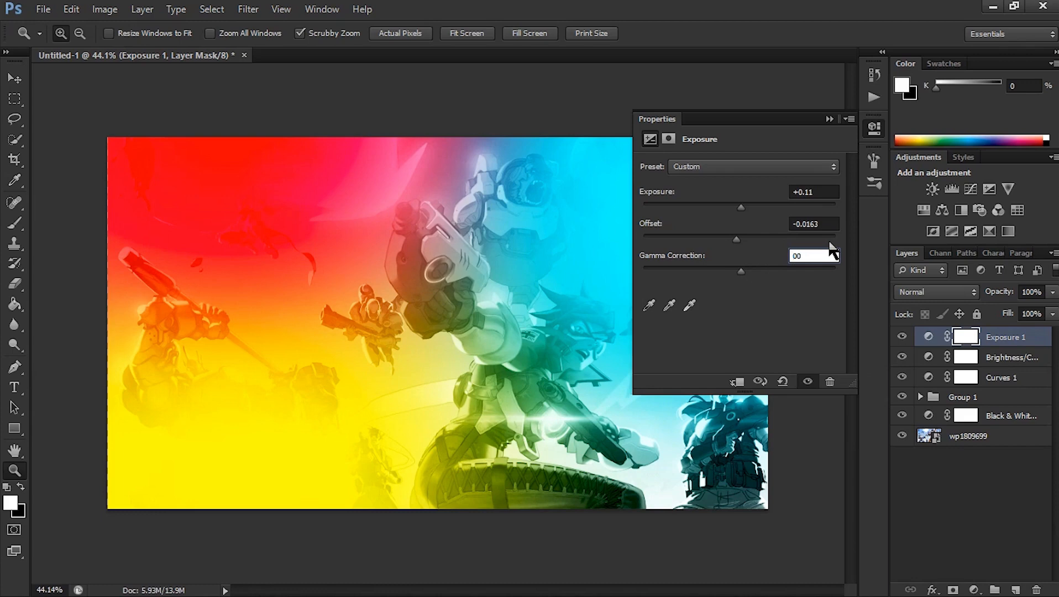
{"action": "key", "text": "Return"}
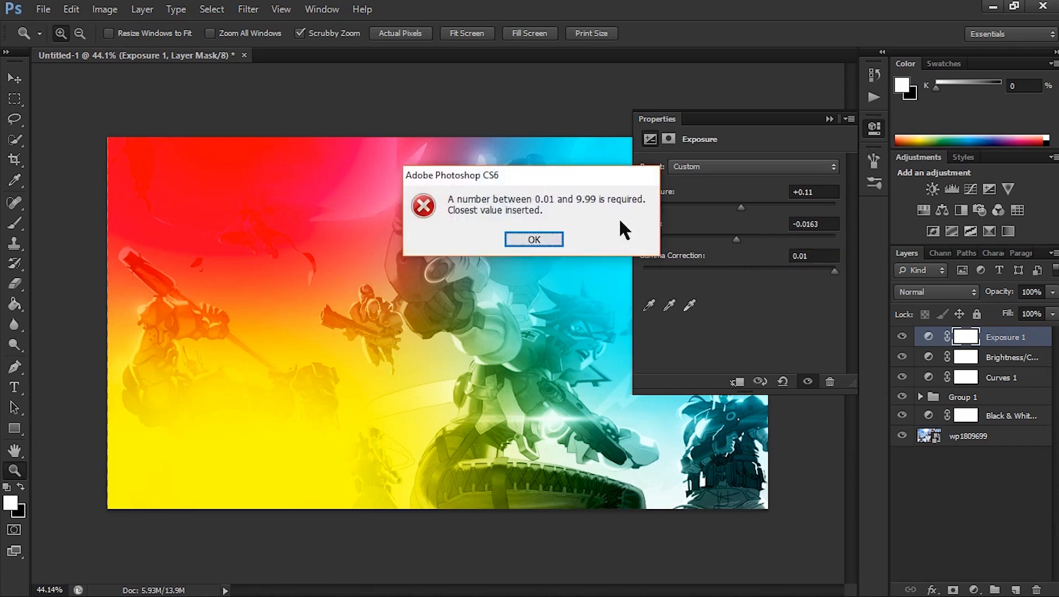
{"action": "left_click", "coordinate": [528, 239]}
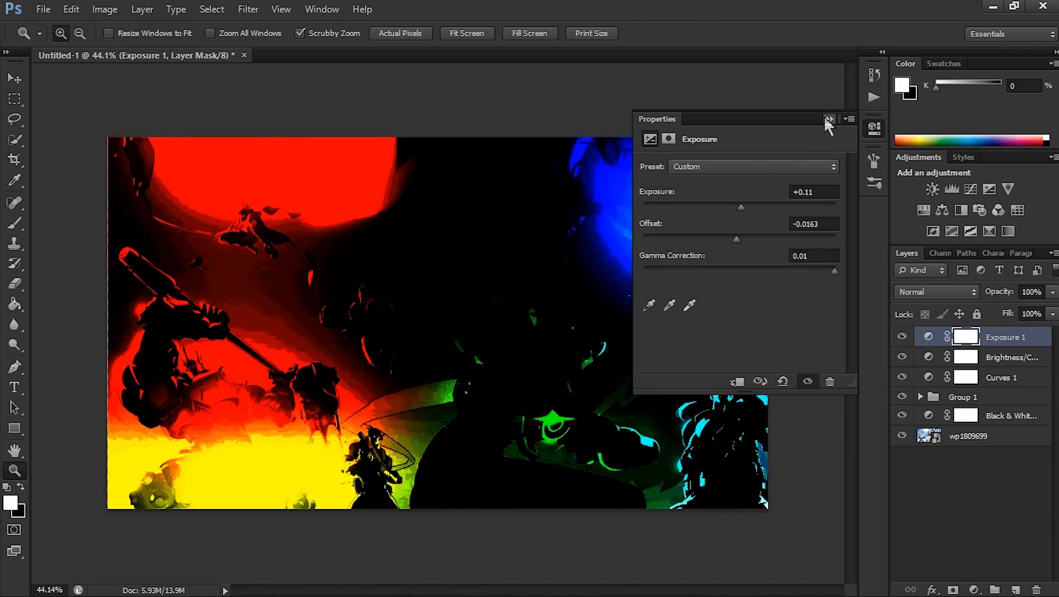
{"action": "key", "text": "ctrl+z"}
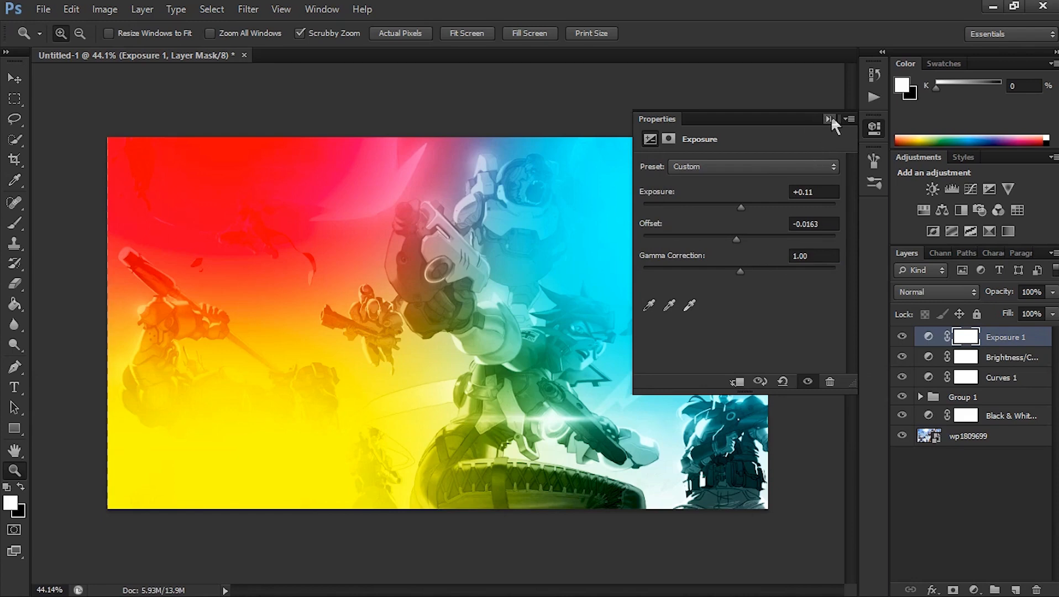
{"action": "left_click", "coordinate": [830, 119]}
Add a Vibrance adjustment with vibrance +18 and saturation +2
{"action": "left_click", "coordinate": [1008, 188]}
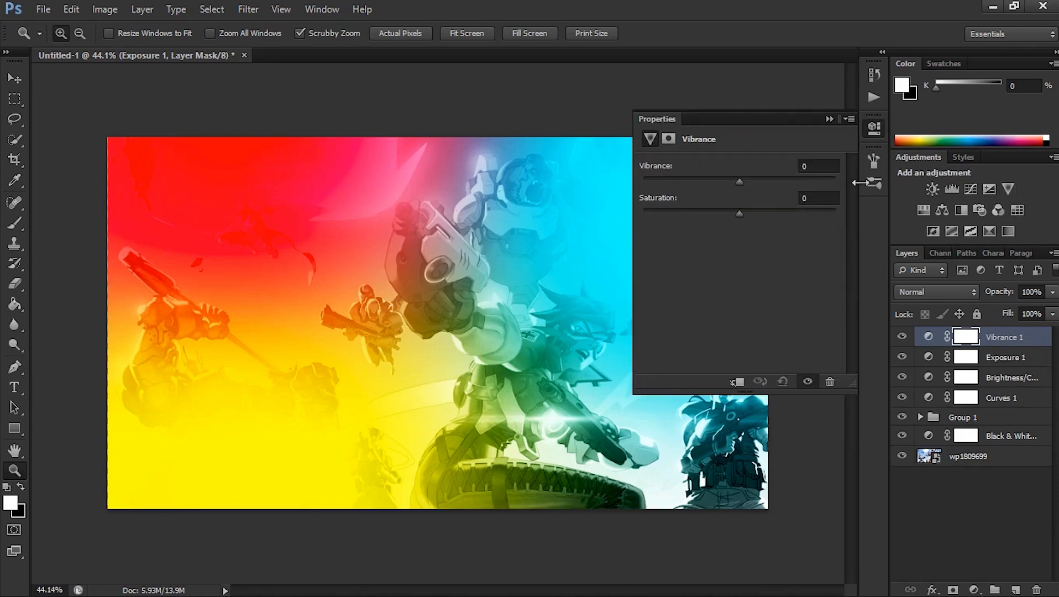
{"action": "left_click_drag", "start_coordinate": [741, 182], "coordinate": [757, 183]}
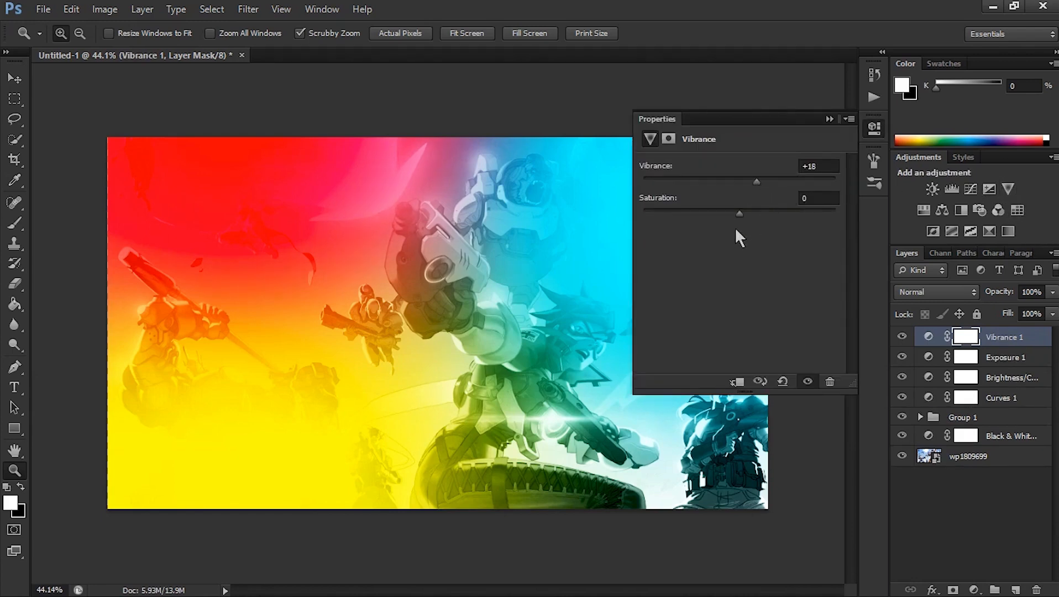
{"action": "mouse_move", "coordinate": [742, 212]}
{"action": "left_mouse_down"}
{"action": "mouse_move", "coordinate": [751, 212]}
{"action": "mouse_move", "coordinate": [740, 212]}
{"action": "left_mouse_up"}
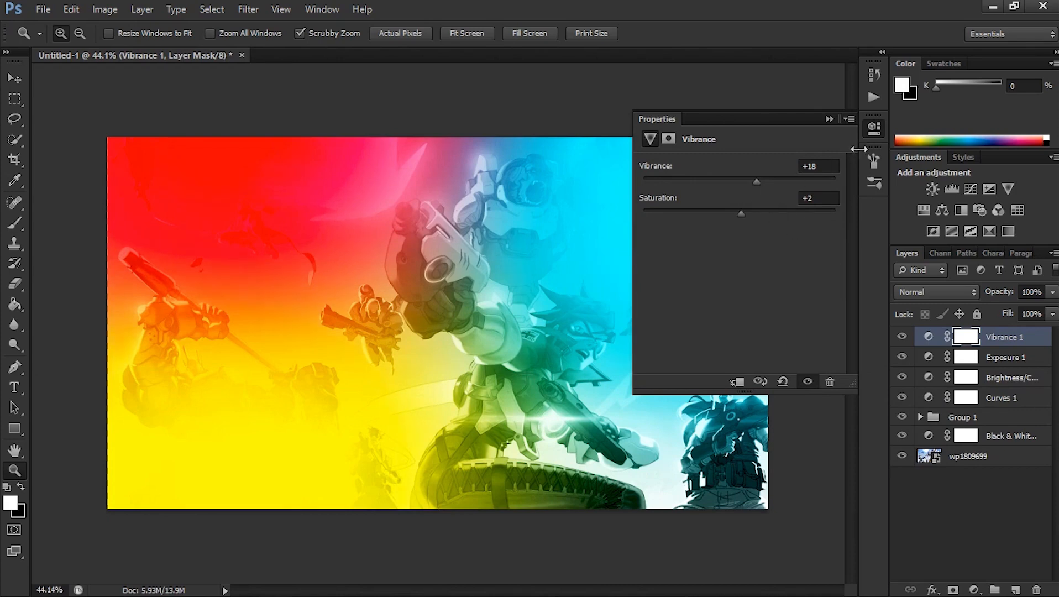
{"action": "left_click", "coordinate": [830, 119]}
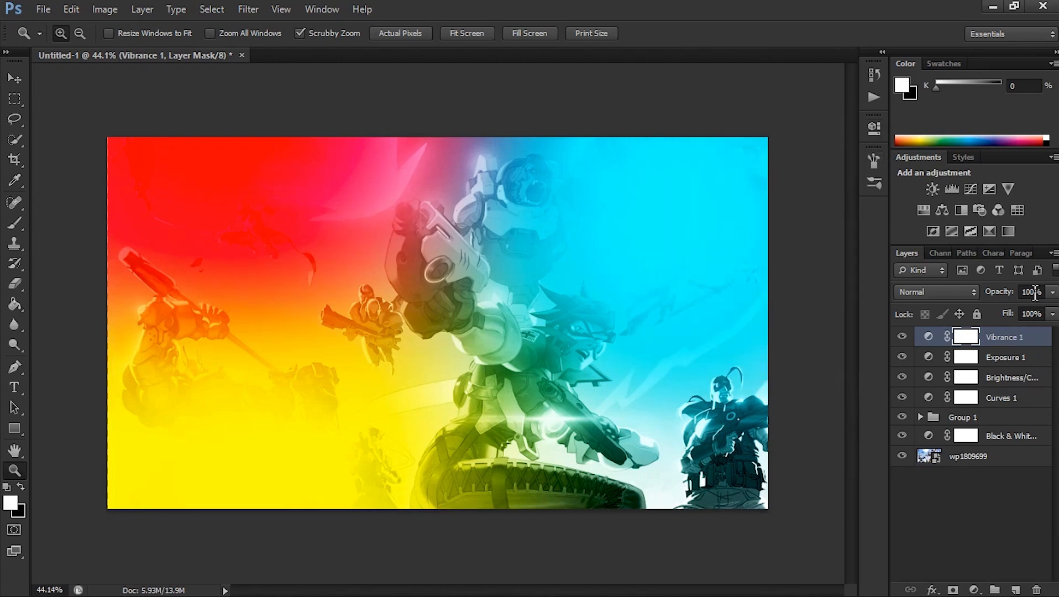
Add a Color Balance adjustment with the midtones at Cyan-Red +33, Magenta-Green -38 and Yellow-Blue -33
{"action": "left_click", "coordinate": [943, 210]}
{"action": "left_click_drag", "start_coordinate": [712, 202], "coordinate": [691, 256]}
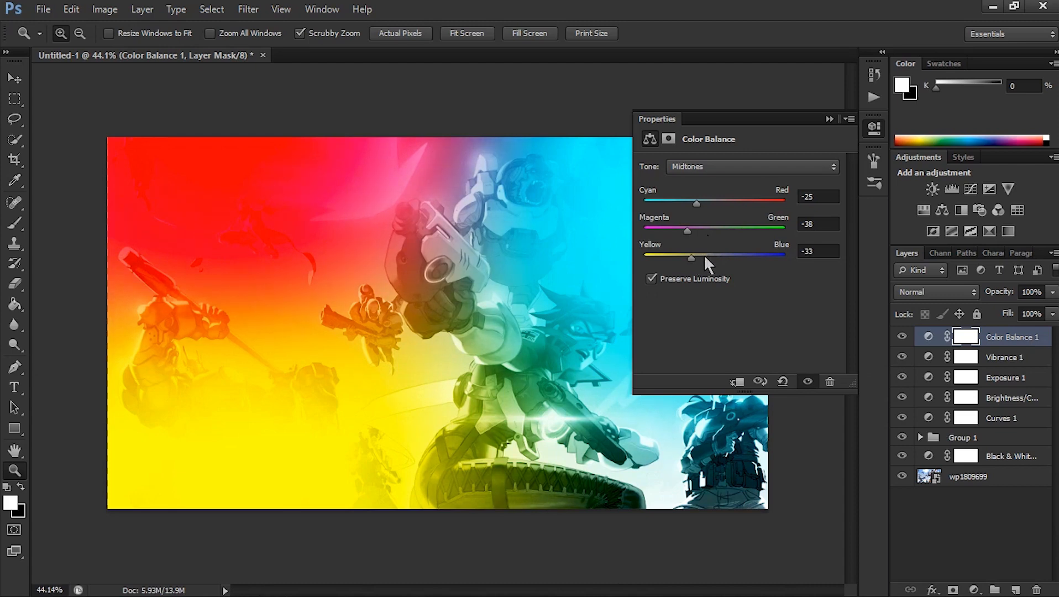
{"action": "left_click_drag", "start_coordinate": [698, 209], "coordinate": [735, 217]}
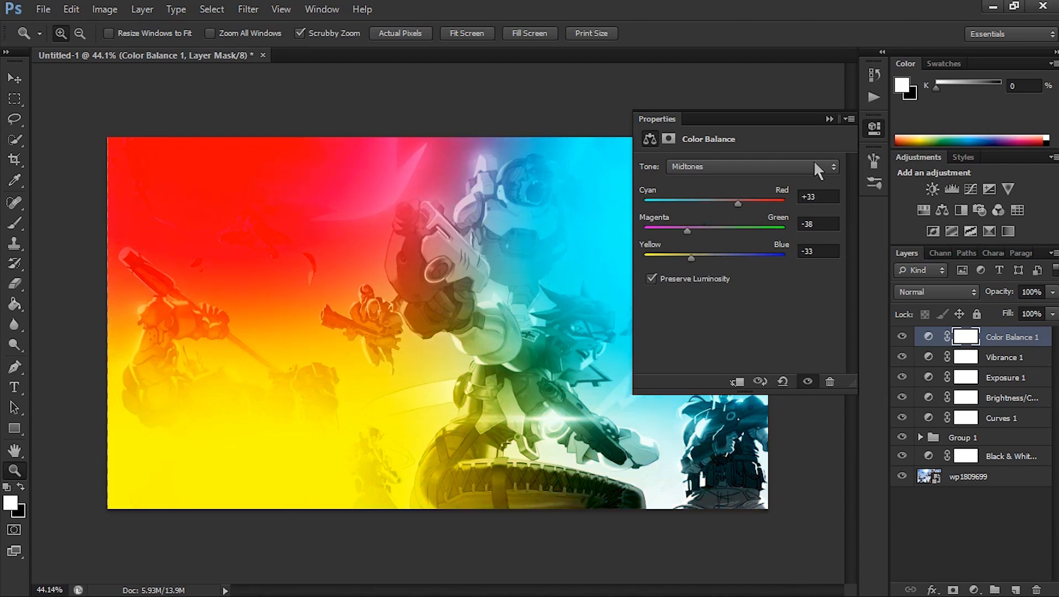
{"action": "left_click", "coordinate": [829, 118]}
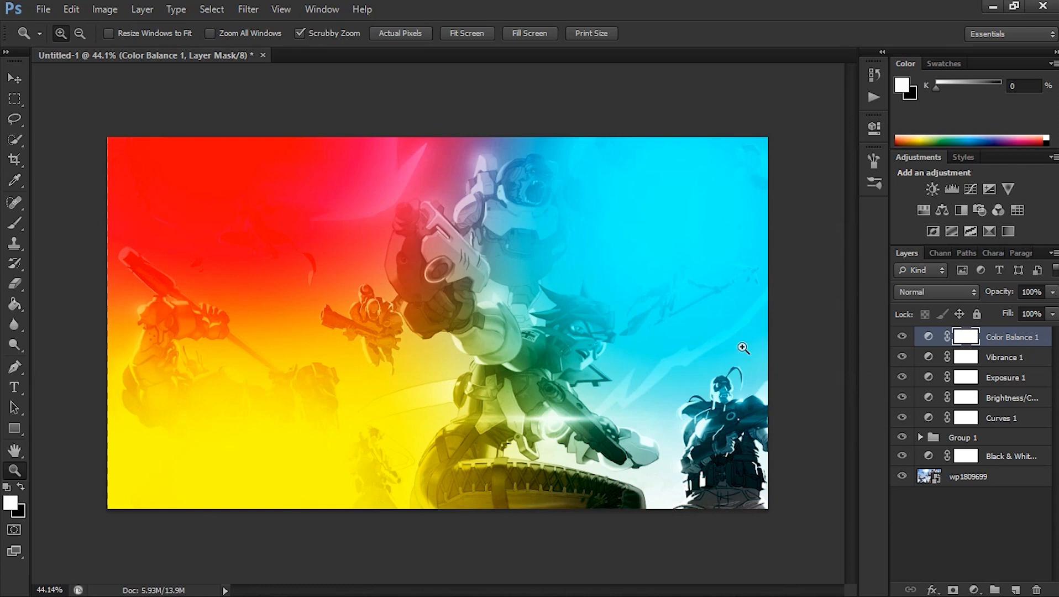
Group the five adjustment layers from Color Balance 1 down to Curves 1 together
{"action": "left_click", "coordinate": [1001, 361]}
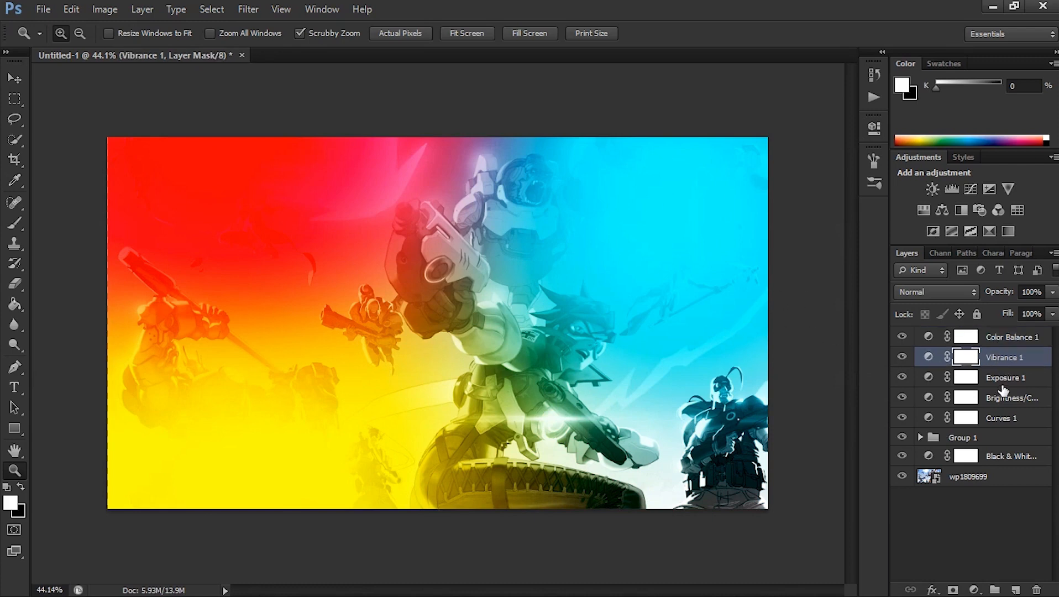
{"action": "left_click", "coordinate": [1003, 397], "text": "ctrl"}
{"action": "left_click", "coordinate": [990, 338], "text": "ctrl"}
{"action": "left_click", "coordinate": [999, 379], "text": "ctrl"}
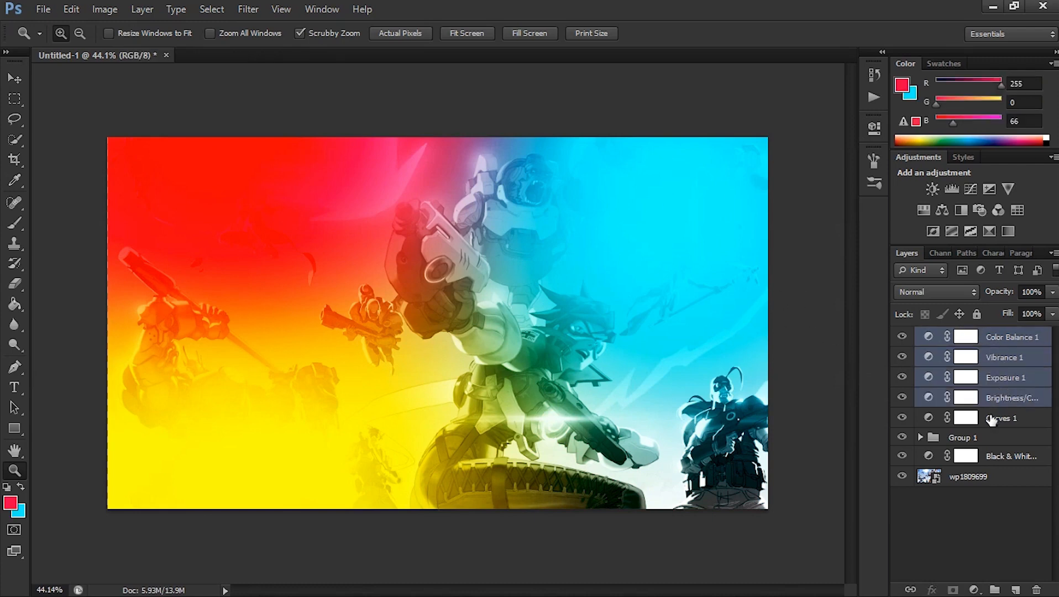
{"action": "left_click", "coordinate": [985, 418], "text": "ctrl"}
{"action": "key", "text": "ctrl+g"}
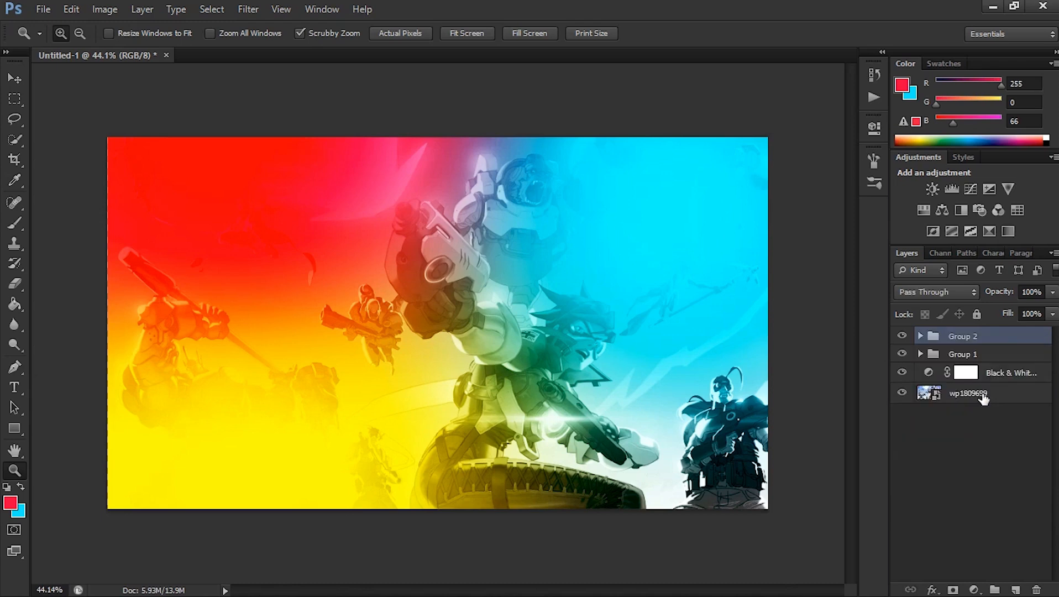
Compare the image with the adjustment layers' Group 2 hidden and shown
{"action": "left_click", "coordinate": [903, 336]}
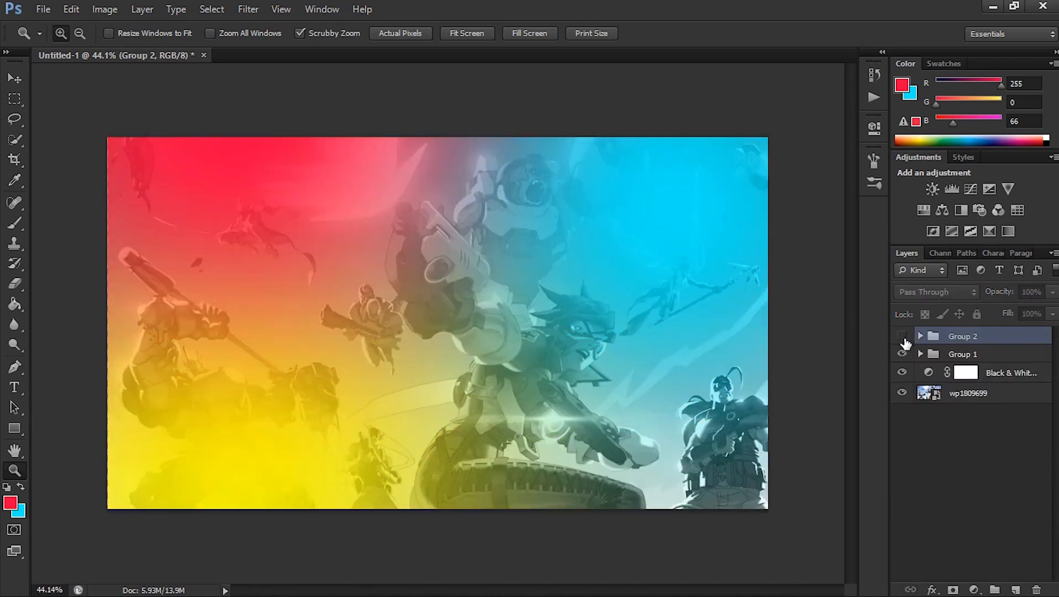
{"action": "left_click", "coordinate": [902, 336]}
{"action": "left_click", "coordinate": [903, 337]}
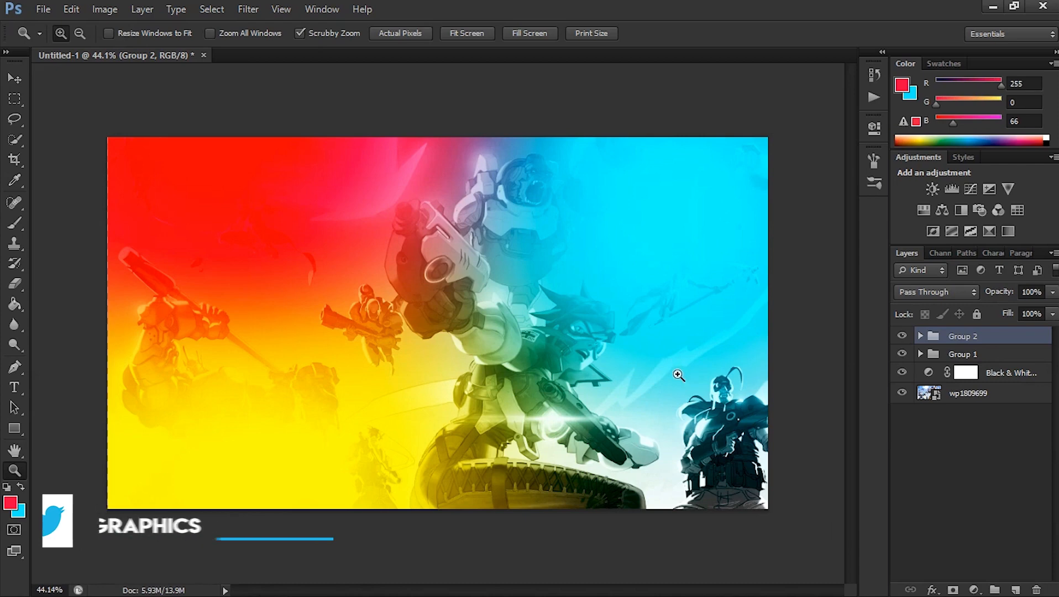
{"action": "left_click_drag", "start_coordinate": [679, 376], "coordinate": [688, 377]}
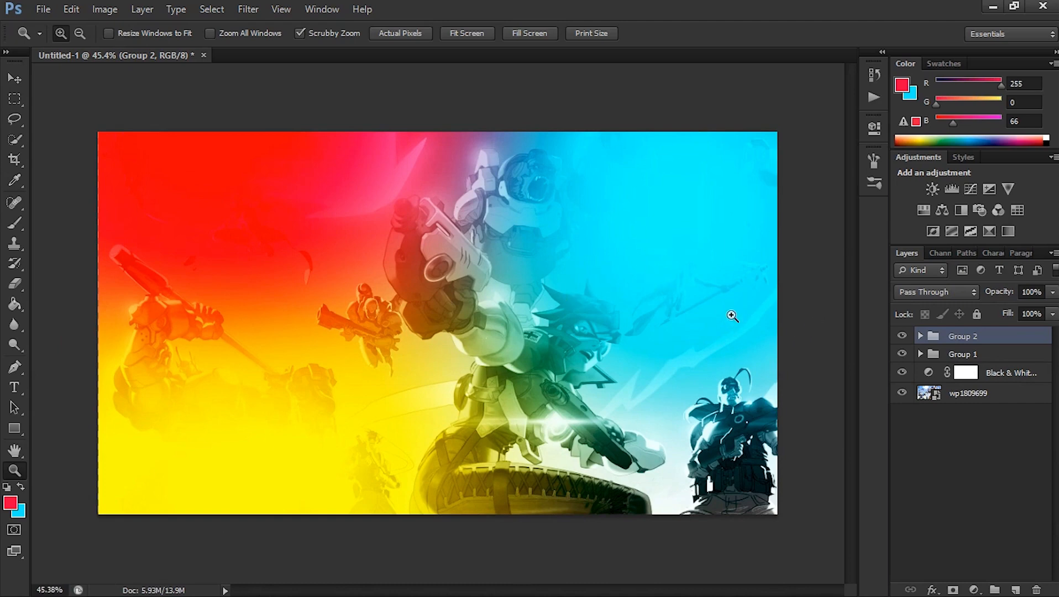
Expand Group 1 and add a new empty layer above the red Layer 3 inside it
{"action": "left_click", "coordinate": [962, 354]}
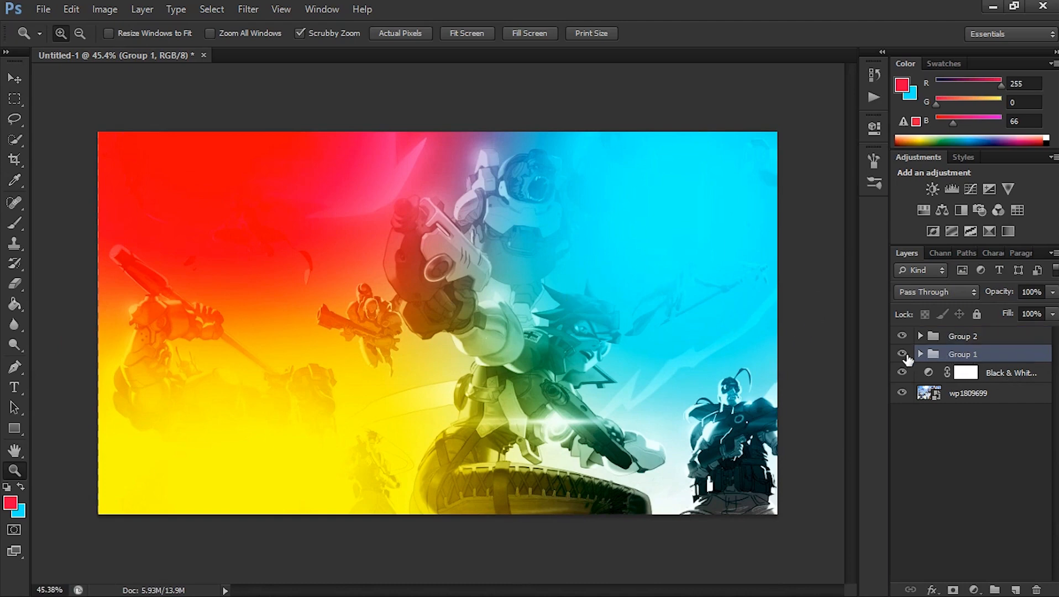
{"action": "left_click", "coordinate": [920, 354]}
{"action": "left_click", "coordinate": [975, 375]}
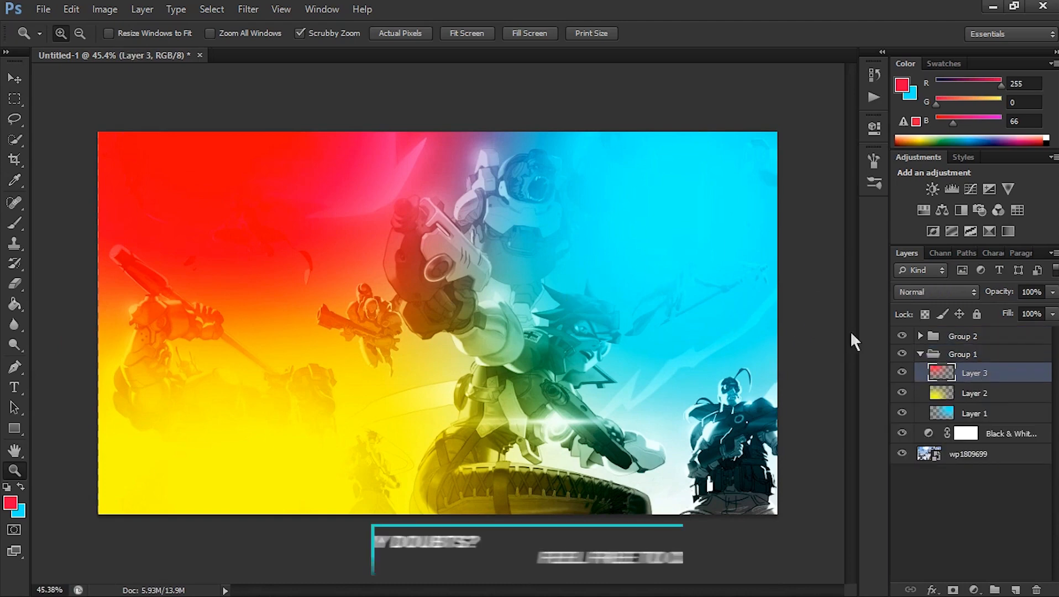
{"action": "left_click", "coordinate": [1015, 590]}
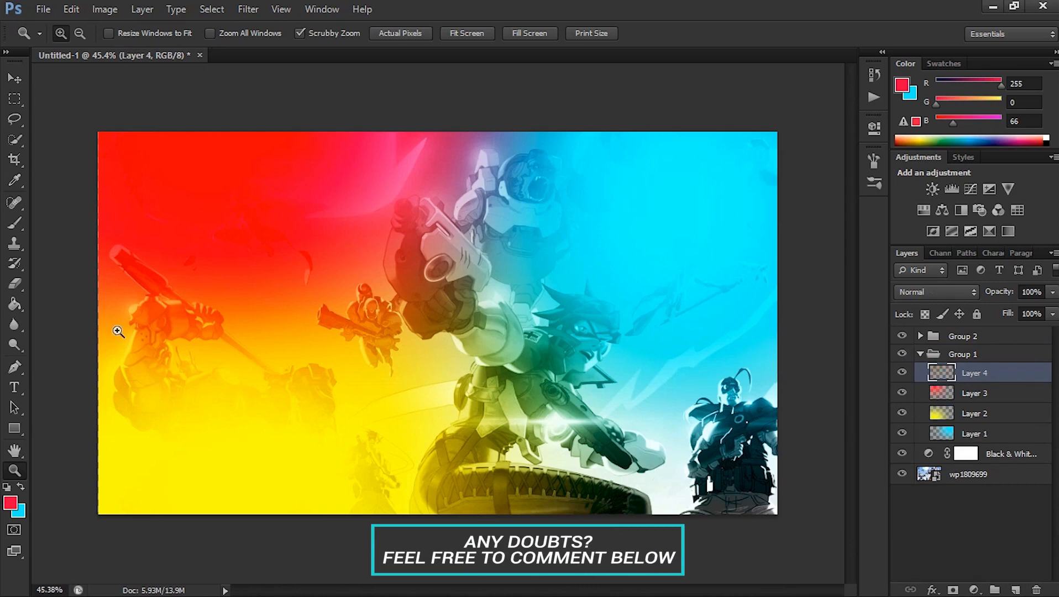
Switch to the Brush tool and set the foreground color to white #ffffff
{"action": "left_click", "coordinate": [13, 224]}
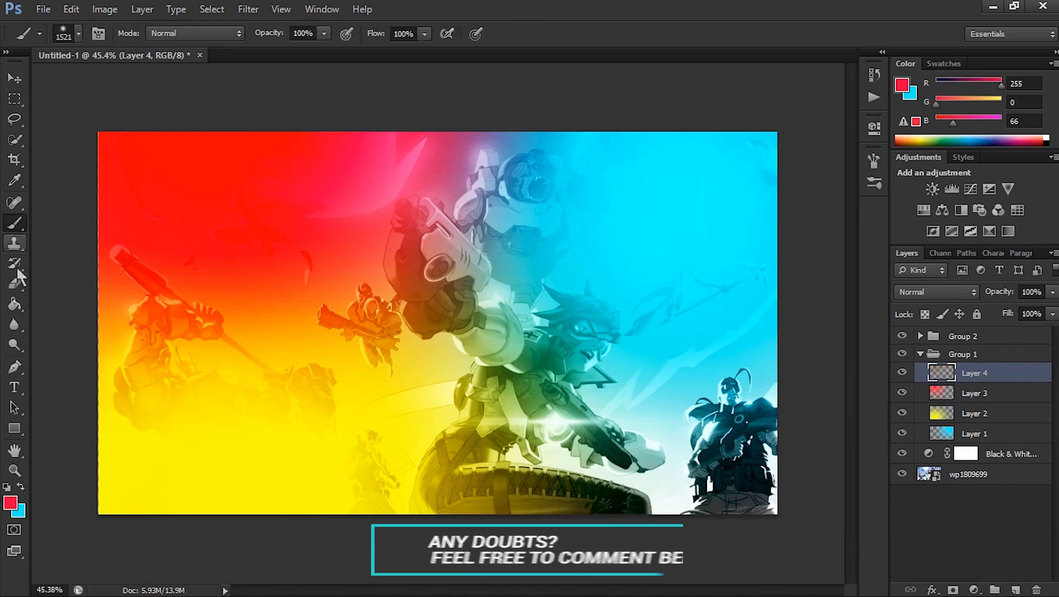
{"action": "left_click", "coordinate": [10, 503]}
{"action": "left_click", "coordinate": [721, 227]}
{"action": "left_click", "coordinate": [644, 224]}
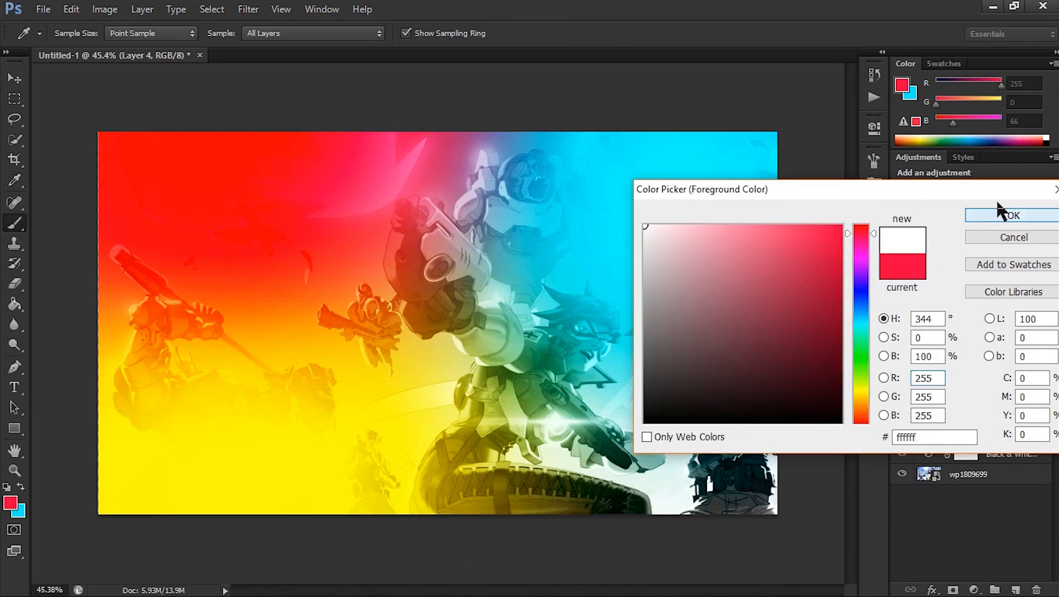
{"action": "left_click", "coordinate": [995, 216]}
Try a large soft white spot with a 1300 px brush at the image's top center on Layer 4, and undo it
{"action": "key", "text": "bracketright"}
{"action": "key", "text": "bracketleft"}
{"action": "key", "text": "bracketleft"}
{"action": "key", "text": "bracketleft"}
{"action": "left_click", "coordinate": [442, 126]}
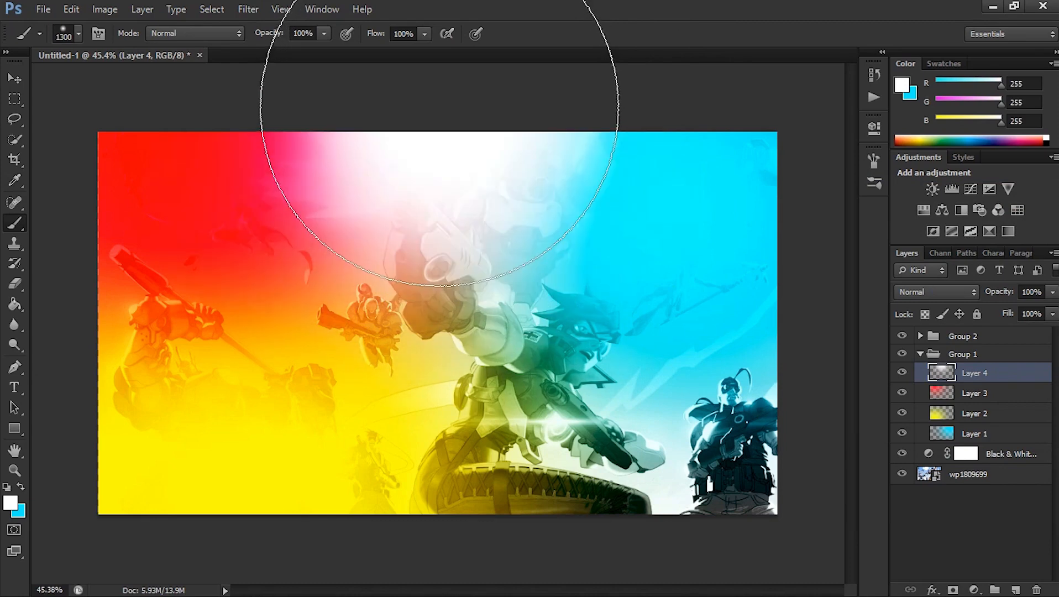
{"action": "key", "text": "ctrl+z"}
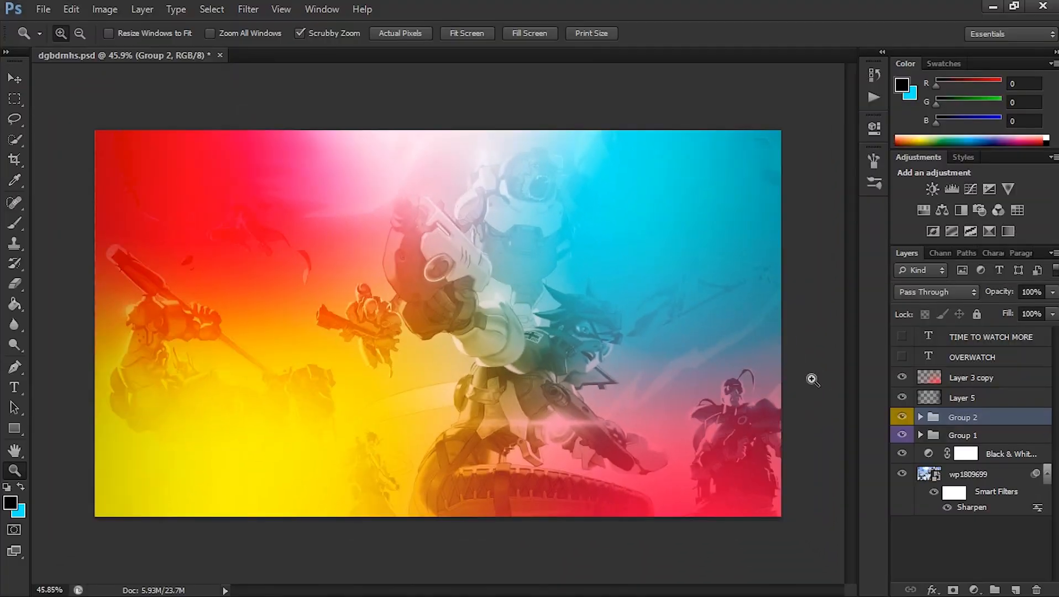
{"action": "left_click_drag", "start_coordinate": [729, 373], "coordinate": [737, 410]}
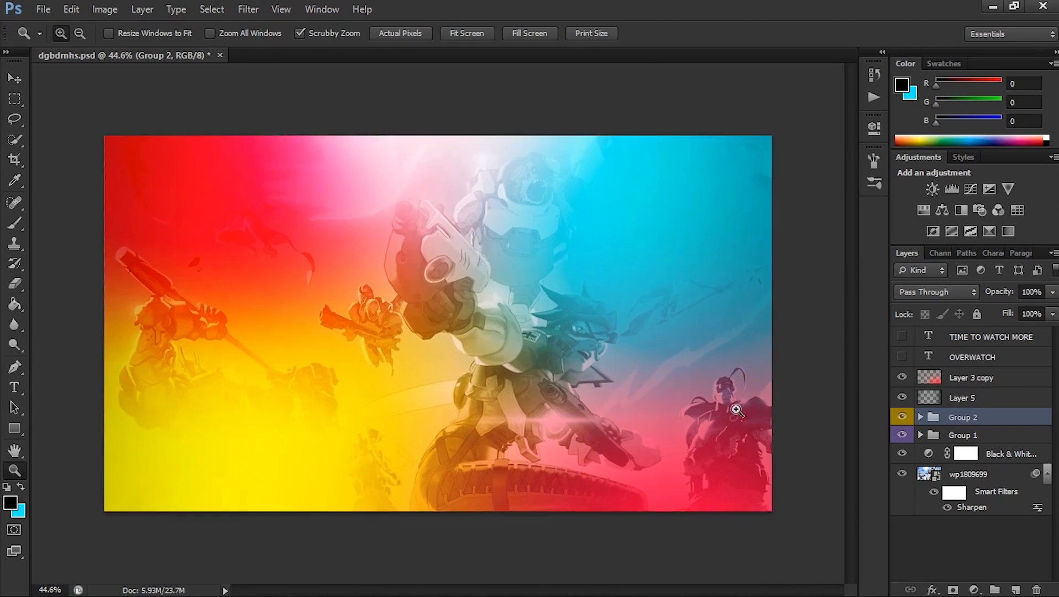
Show the OVERWATCH and TIME TO WATCH MORE text layers and select the OVERWATCH layer
{"action": "mouse_move", "coordinate": [721, 412]}
{"action": "left_mouse_down"}
{"action": "mouse_move", "coordinate": [707, 412]}
{"action": "mouse_move", "coordinate": [719, 419]}
{"action": "left_mouse_up"}
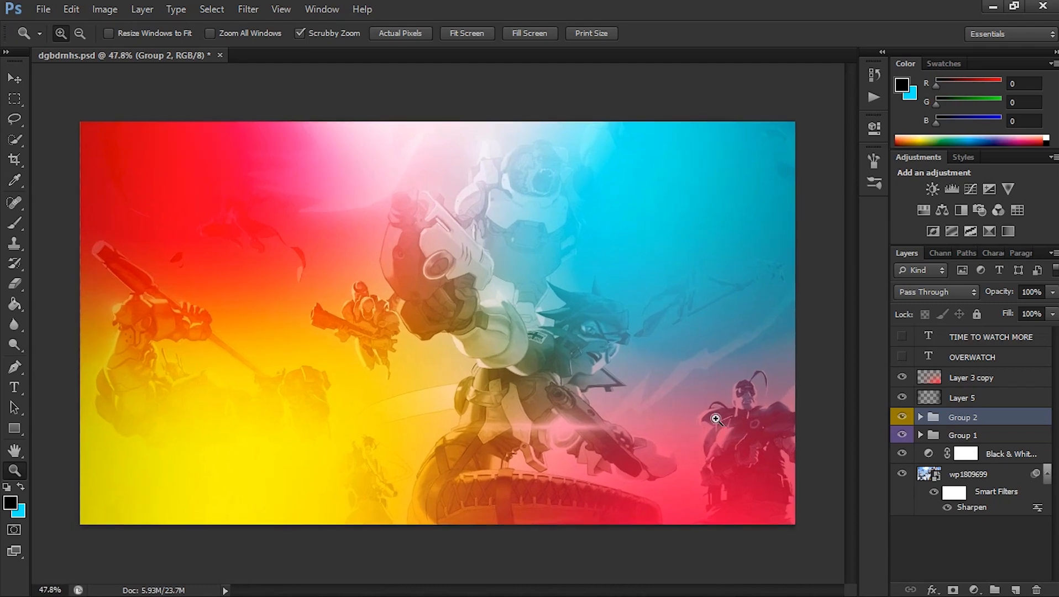
{"action": "left_click", "coordinate": [902, 358]}
{"action": "left_click", "coordinate": [901, 336]}
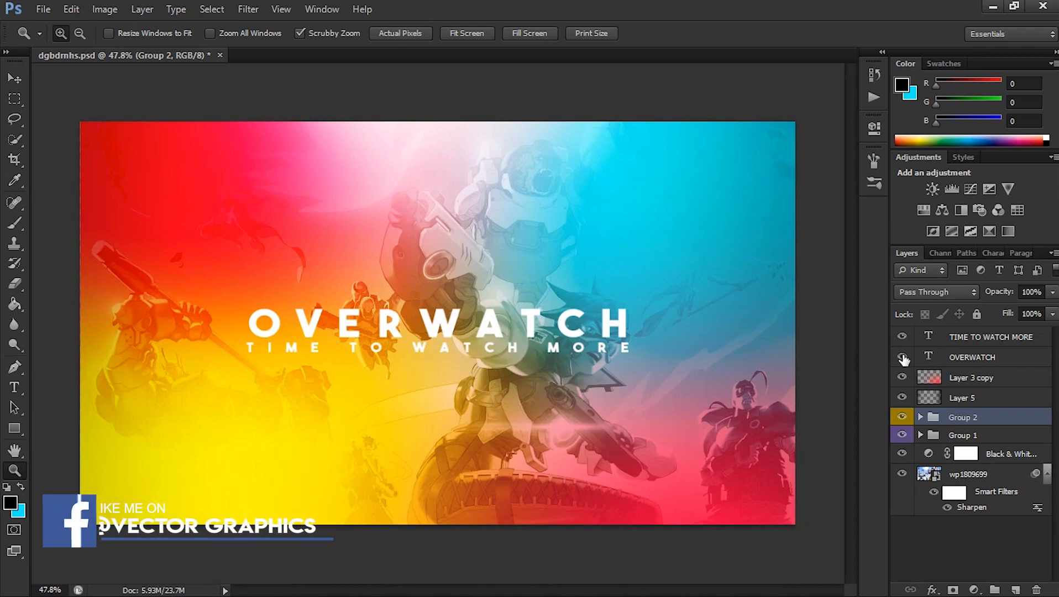
{"action": "right_click", "coordinate": [902, 357]}
{"action": "left_click", "coordinate": [903, 355]}
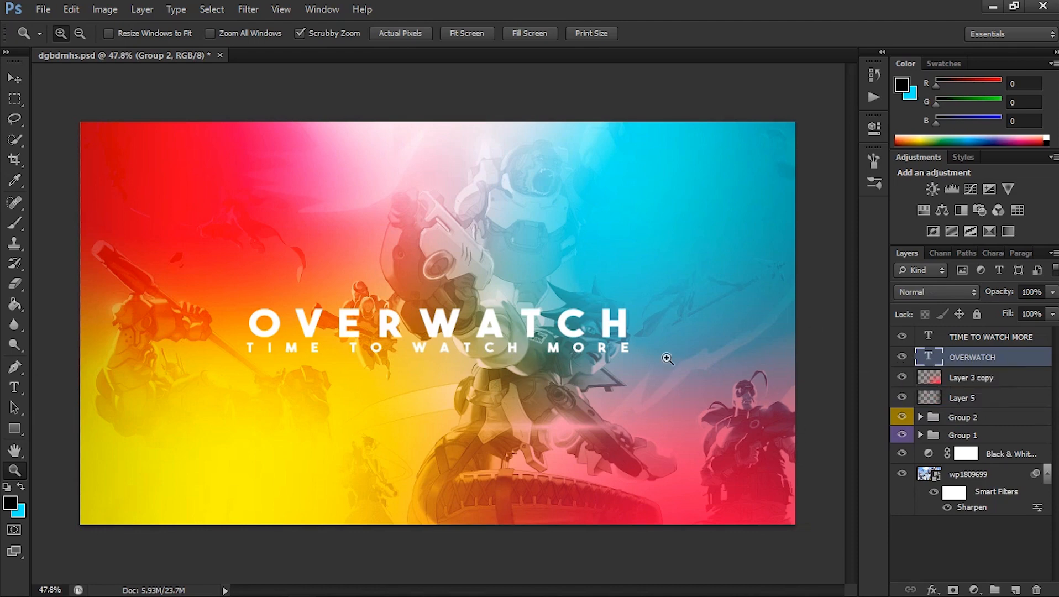
{"action": "left_click_drag", "start_coordinate": [777, 422], "coordinate": [750, 406]}
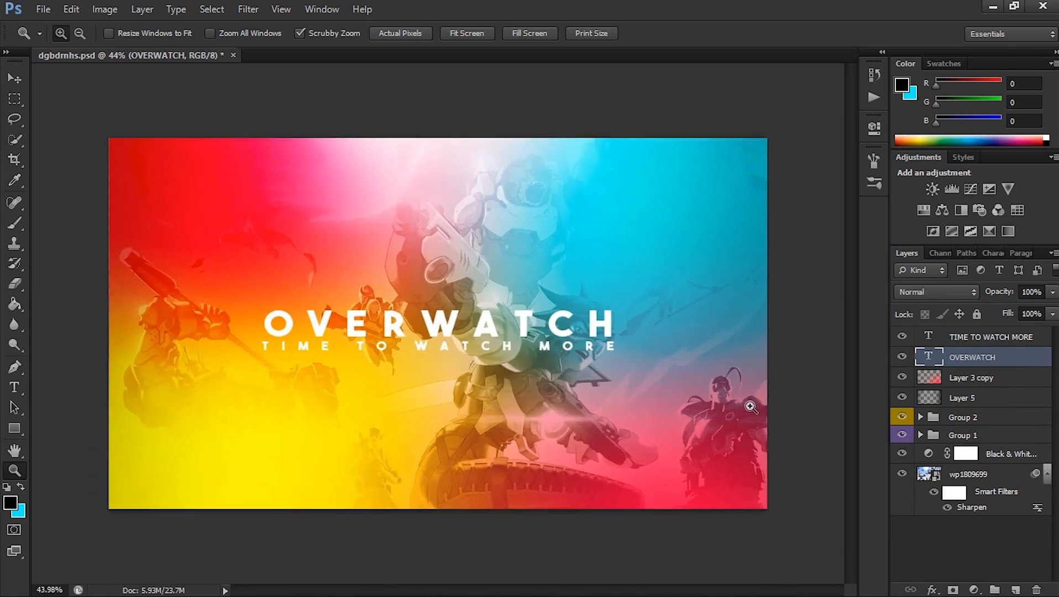
Expand Group 2 and compare the image with its Hue/Saturation layer shown and hidden
{"action": "left_click", "coordinate": [921, 418]}
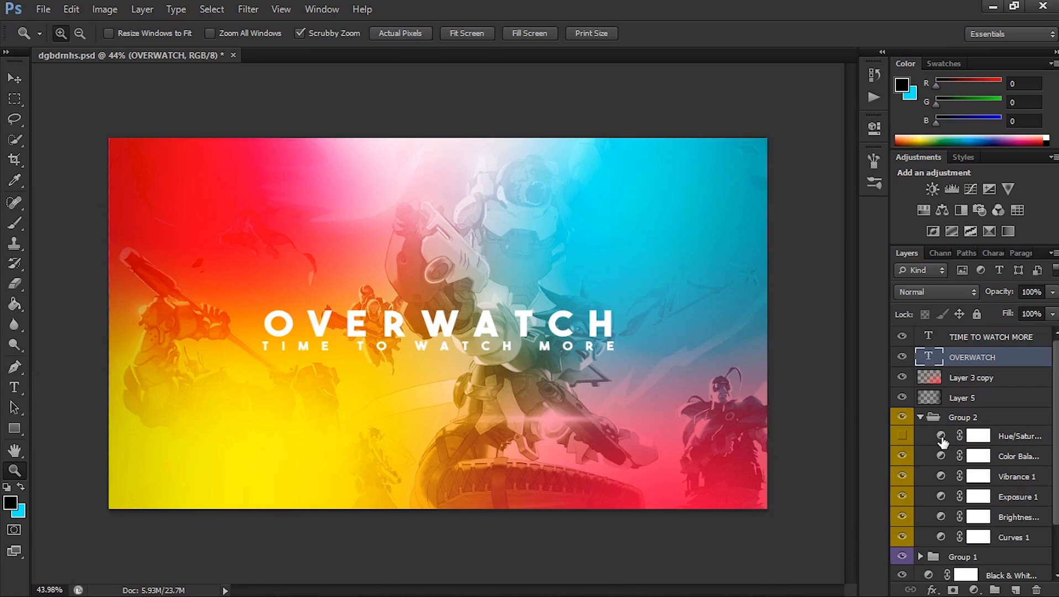
{"action": "left_click", "coordinate": [903, 437]}
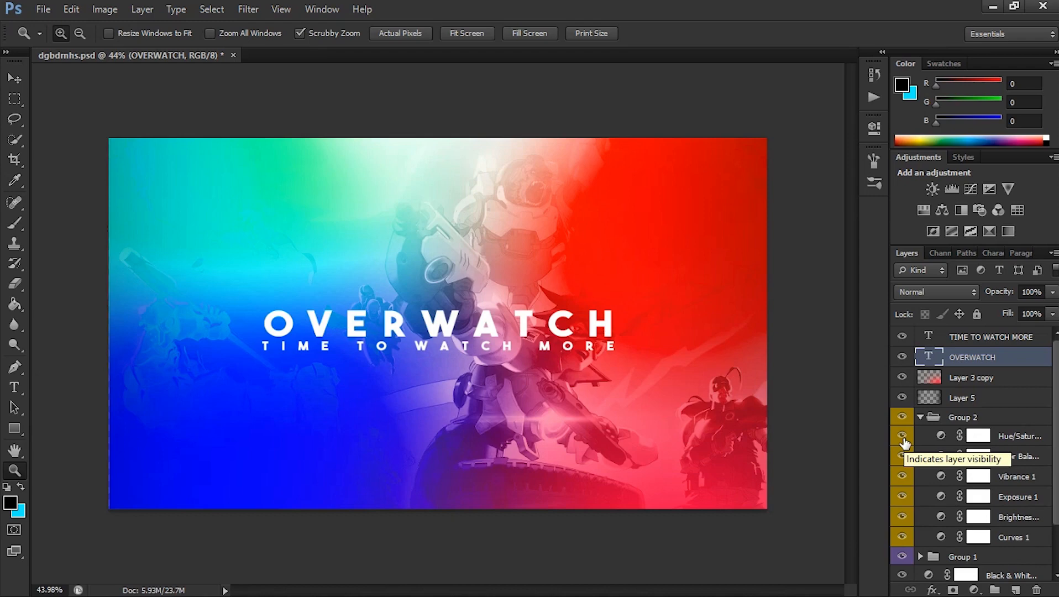
{"action": "left_click", "coordinate": [906, 443]}
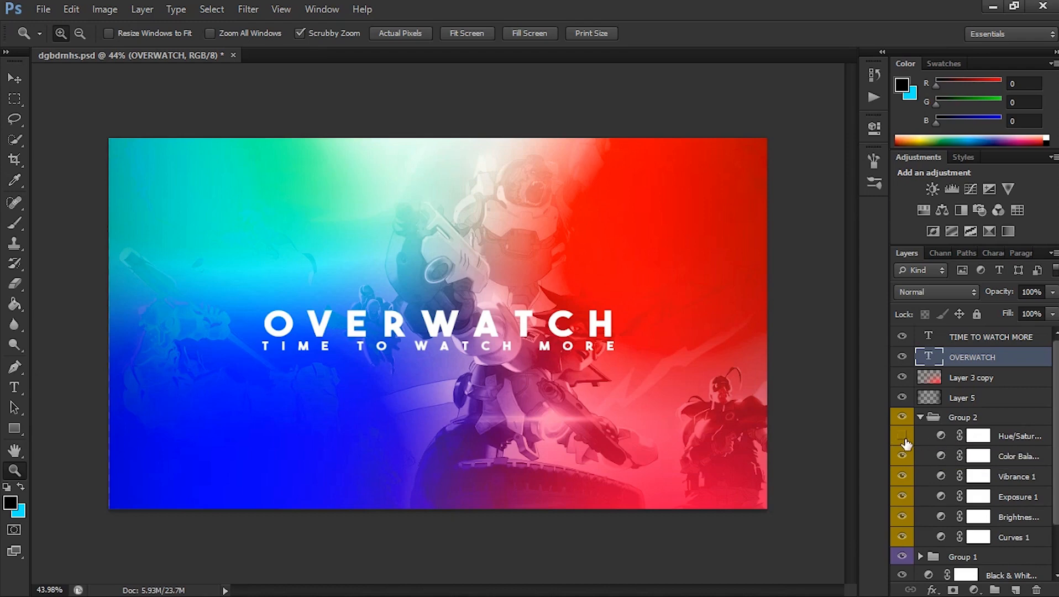
Add a Hue/Saturation adjustment layer above the OVERWATCH text layer and set its Hue to -180
{"action": "left_click", "coordinate": [924, 211]}
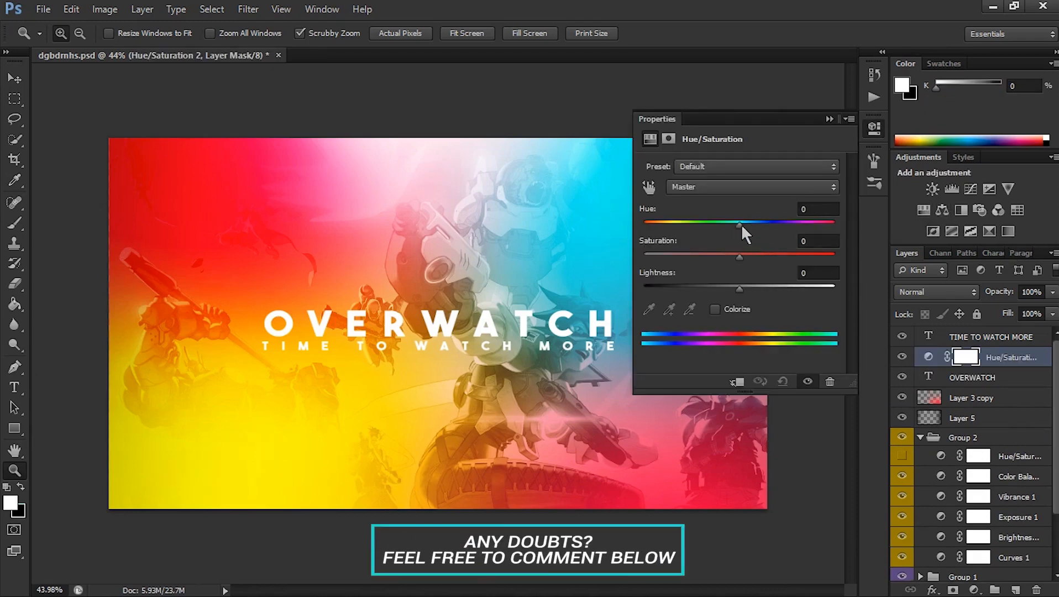
{"action": "left_click", "coordinate": [740, 224]}
{"action": "left_click_drag", "start_coordinate": [693, 228], "coordinate": [639, 243]}
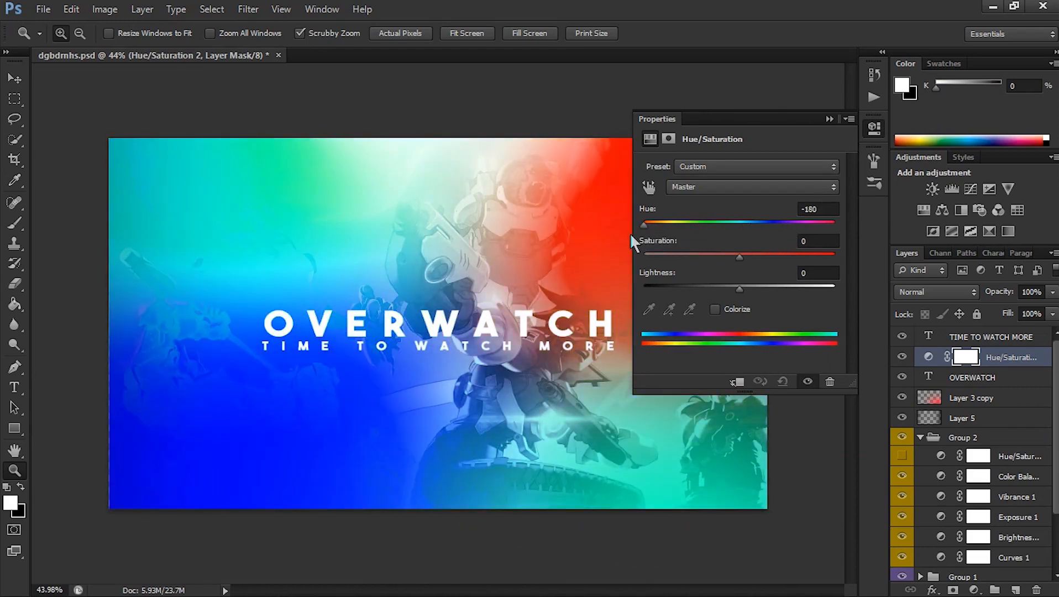
{"action": "left_click_drag", "start_coordinate": [632, 240], "coordinate": [595, 266]}
{"action": "left_click", "coordinate": [829, 118]}
{"action": "mouse_move", "coordinate": [694, 359]}
{"action": "left_mouse_down"}
{"action": "mouse_move", "coordinate": [667, 347]}
{"action": "mouse_move", "coordinate": [684, 363]}
{"action": "left_mouse_up"}
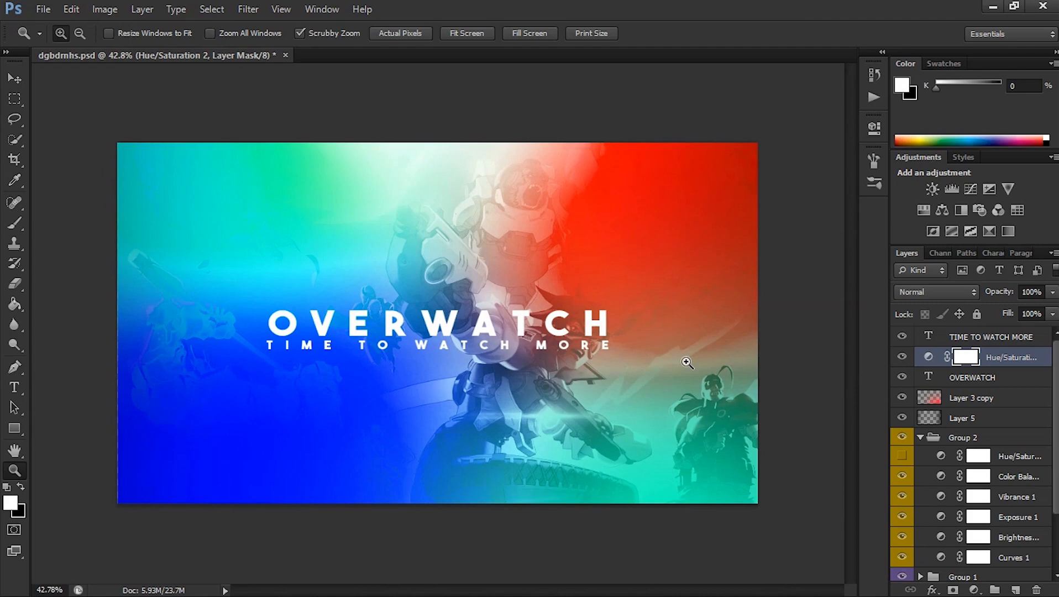
{"action": "left_click_drag", "start_coordinate": [688, 360], "coordinate": [707, 374]}
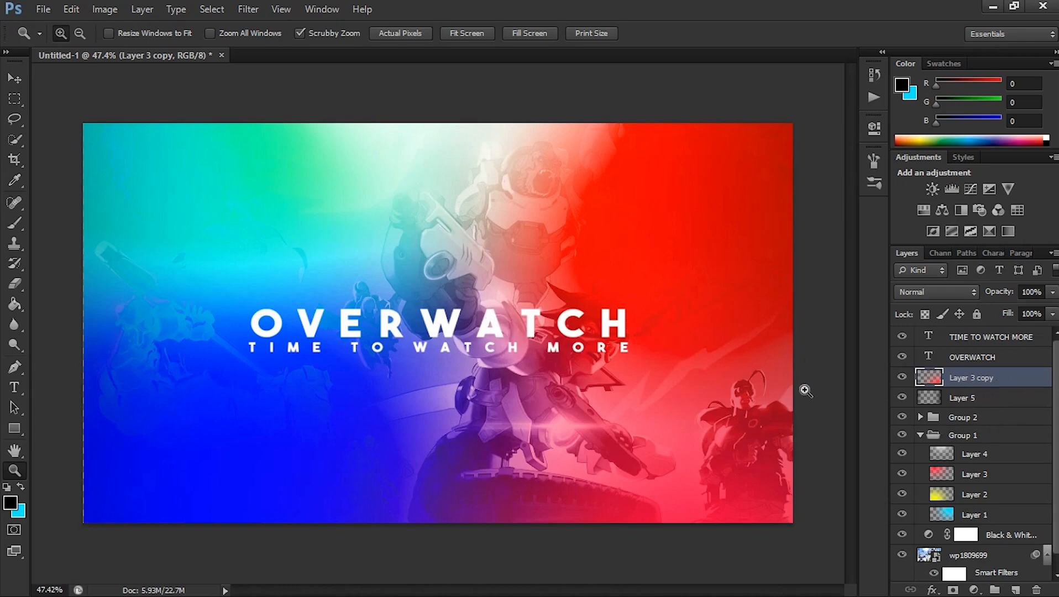
Collapse Group 1 and give it a violet color label
{"action": "scroll", "coordinate": [836, 397], "scroll_direction": "down", "scroll_amount": 2}
{"action": "scroll", "coordinate": [757, 417], "scroll_direction": "up", "scroll_amount": 2}
{"action": "left_click", "coordinate": [921, 436]}
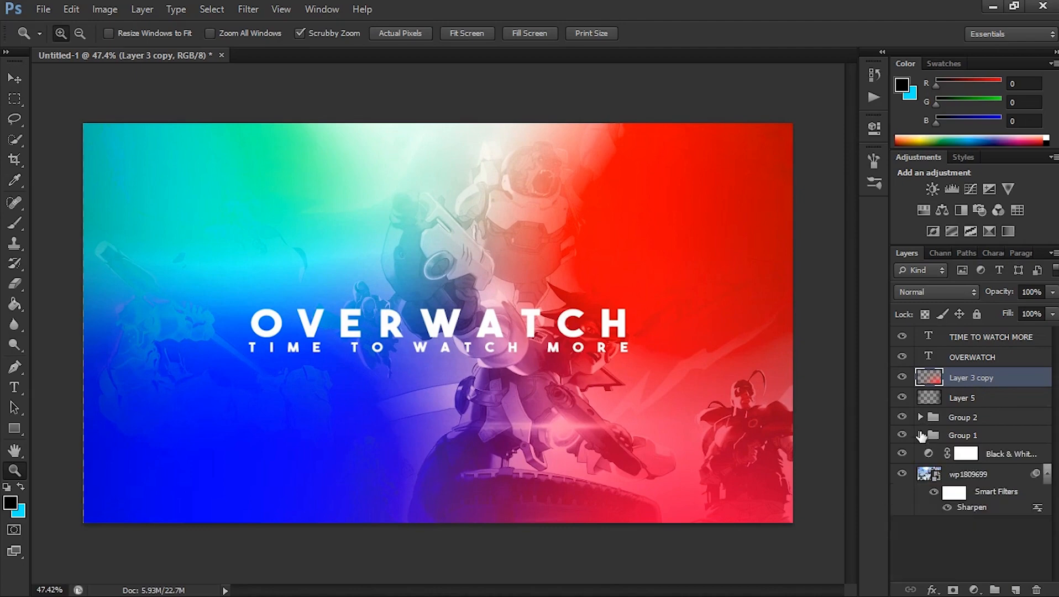
{"action": "right_click", "coordinate": [972, 437]}
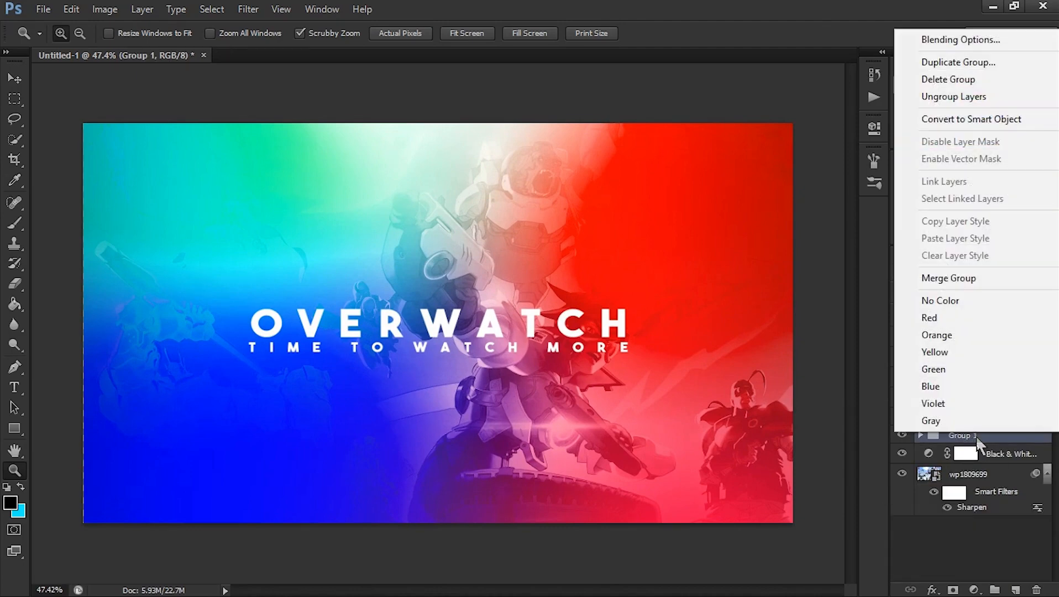
{"action": "left_click", "coordinate": [965, 402]}
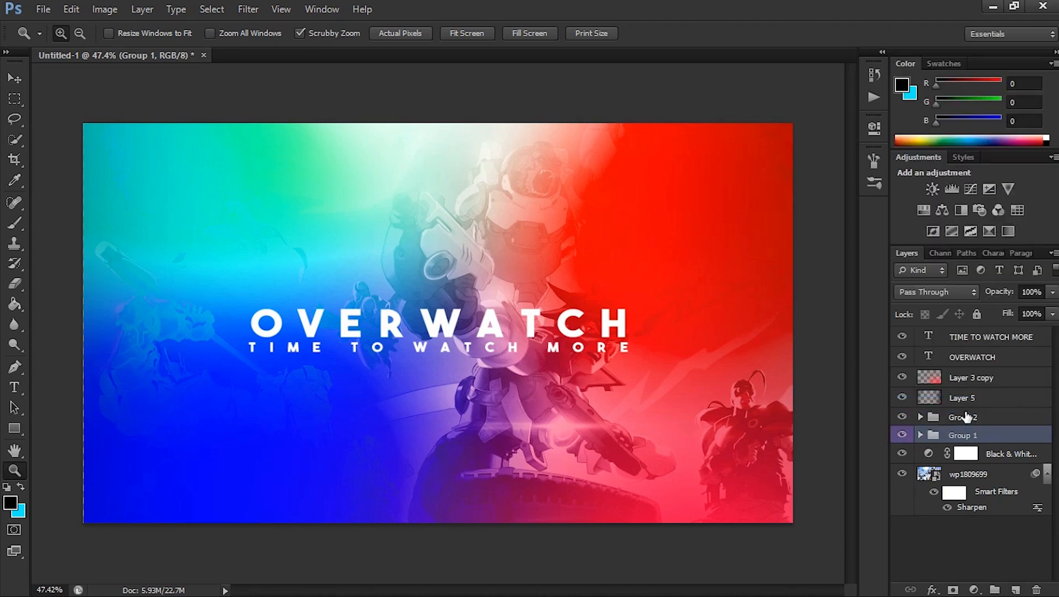
Give Group 2, the adjustment layers' group, a yellow color label
{"action": "right_click", "coordinate": [965, 421]}
{"action": "left_click", "coordinate": [950, 335]}
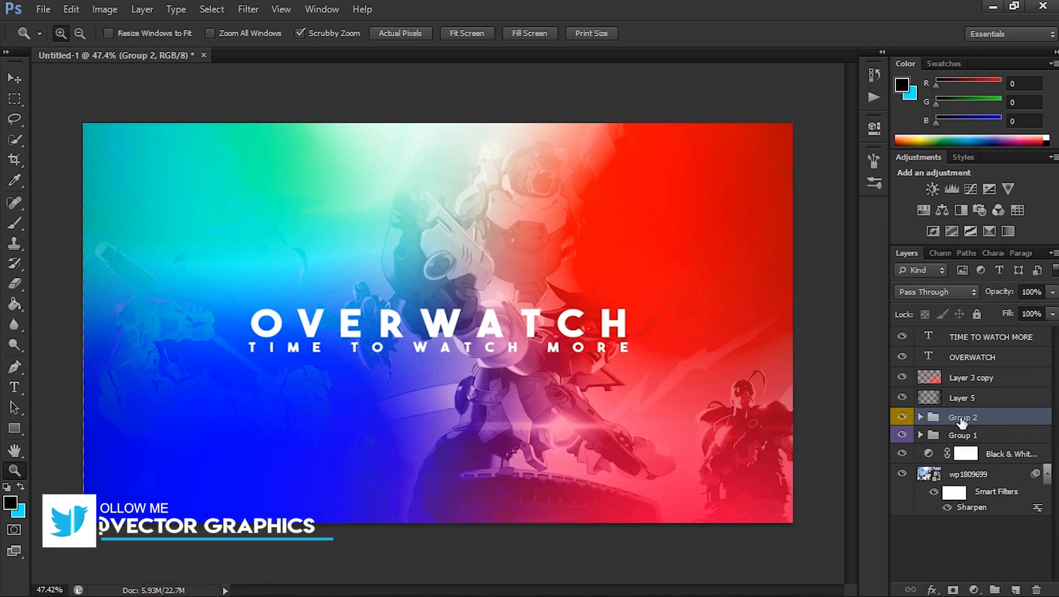
{"action": "scroll", "coordinate": [982, 382], "scroll_direction": "down", "scroll_amount": 2}
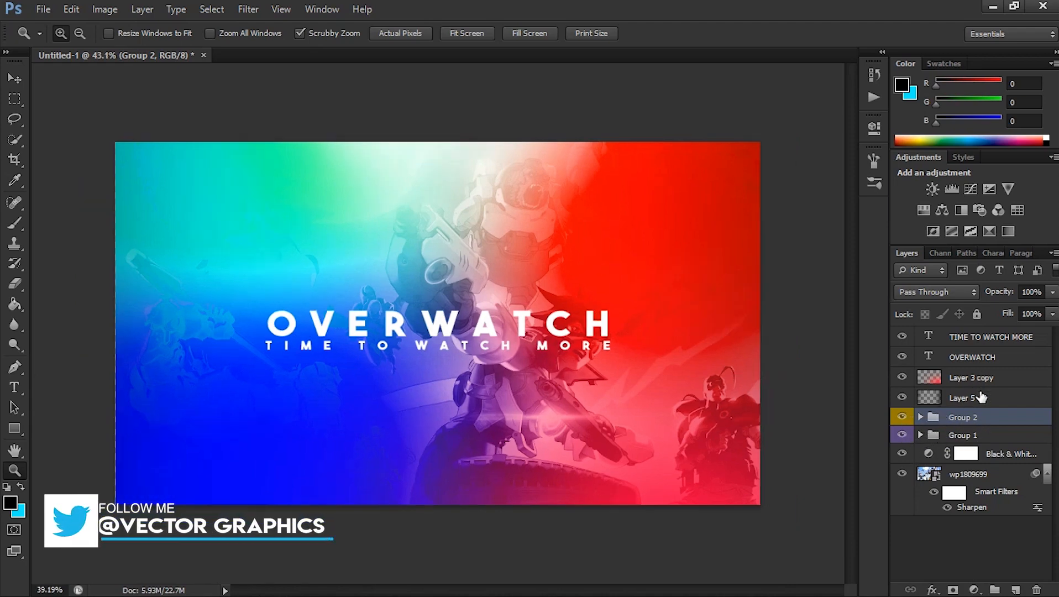
{"action": "mouse_move", "coordinate": [683, 449]}
{"action": "left_mouse_down"}
{"action": "mouse_move", "coordinate": [697, 461]}
{"action": "mouse_move", "coordinate": [692, 455]}
{"action": "left_mouse_up"}
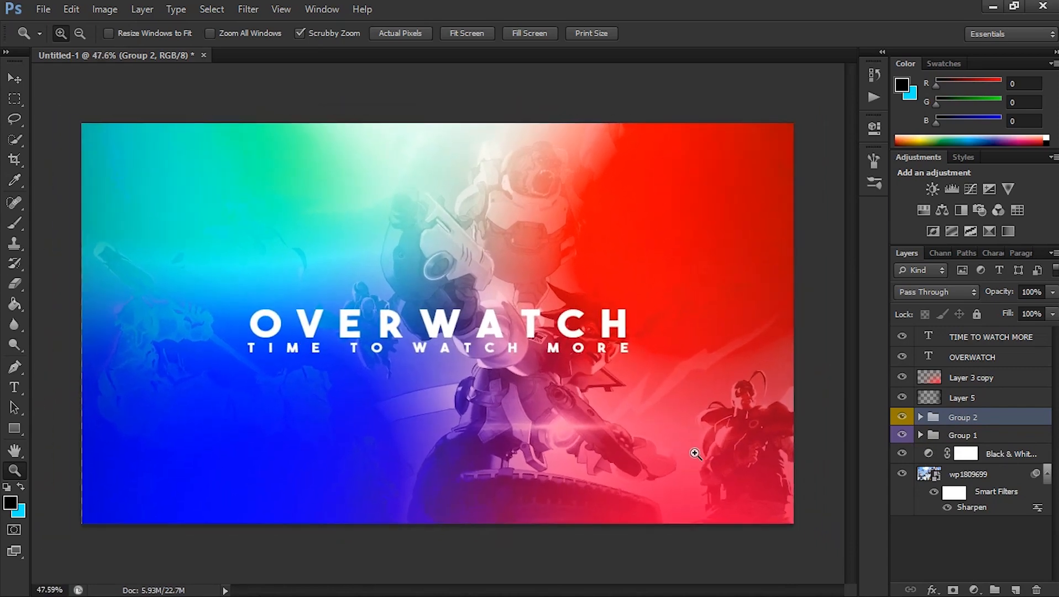